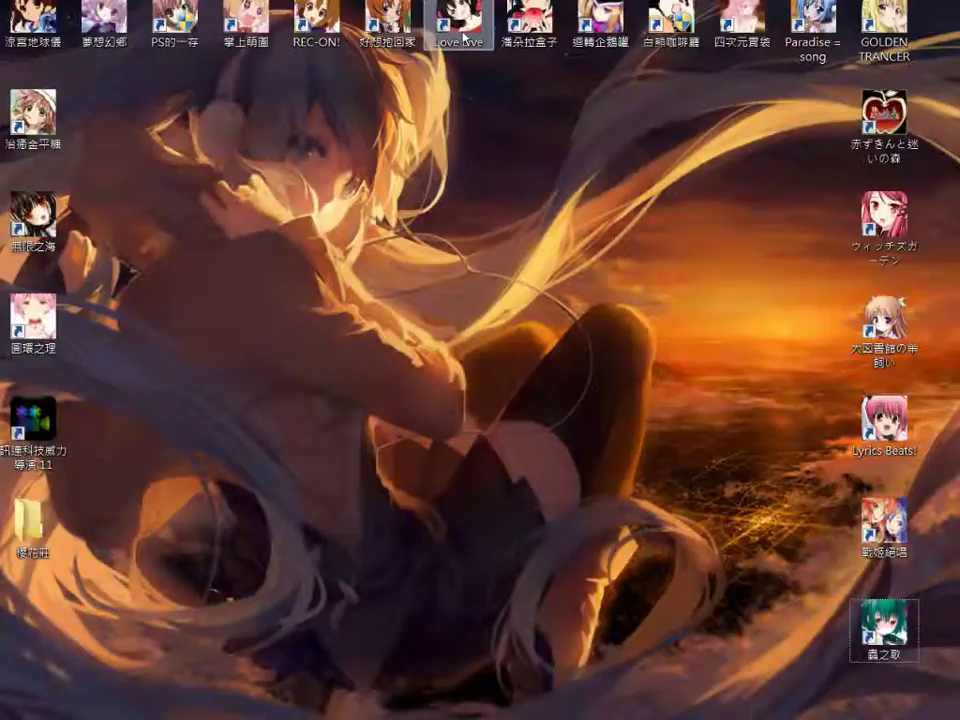
# Step: Open Adobe Audition and place the 心臓デモクラシー off-vocal song from the music player's playlist at the start of track 1
pyautogui.doubleClick(463, 30)
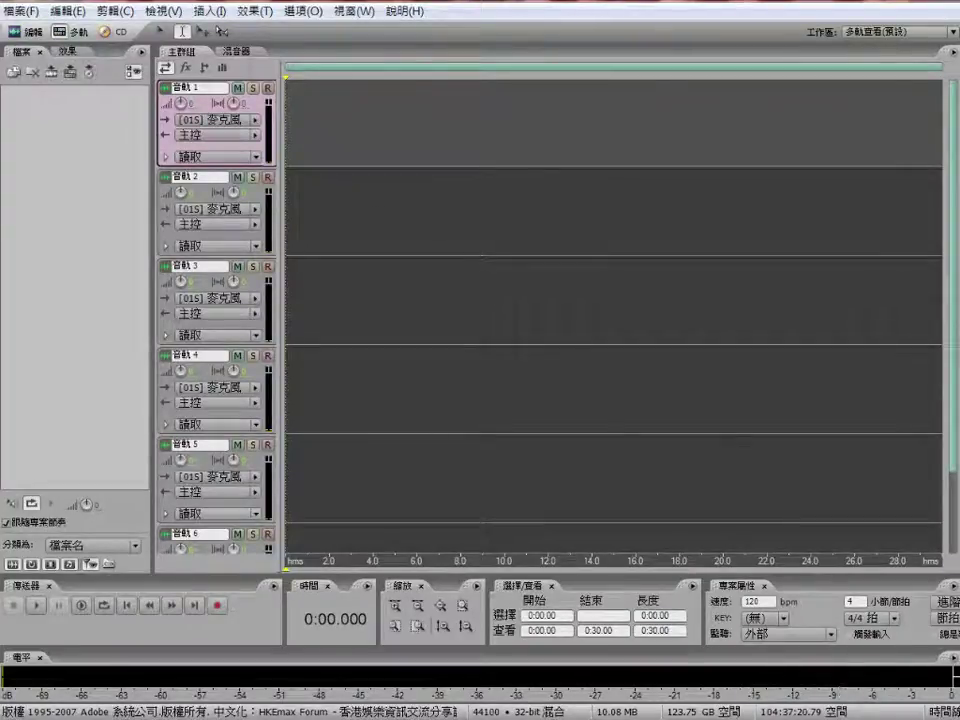
pyautogui.click(843, 719)
pyautogui.click(841, 626)
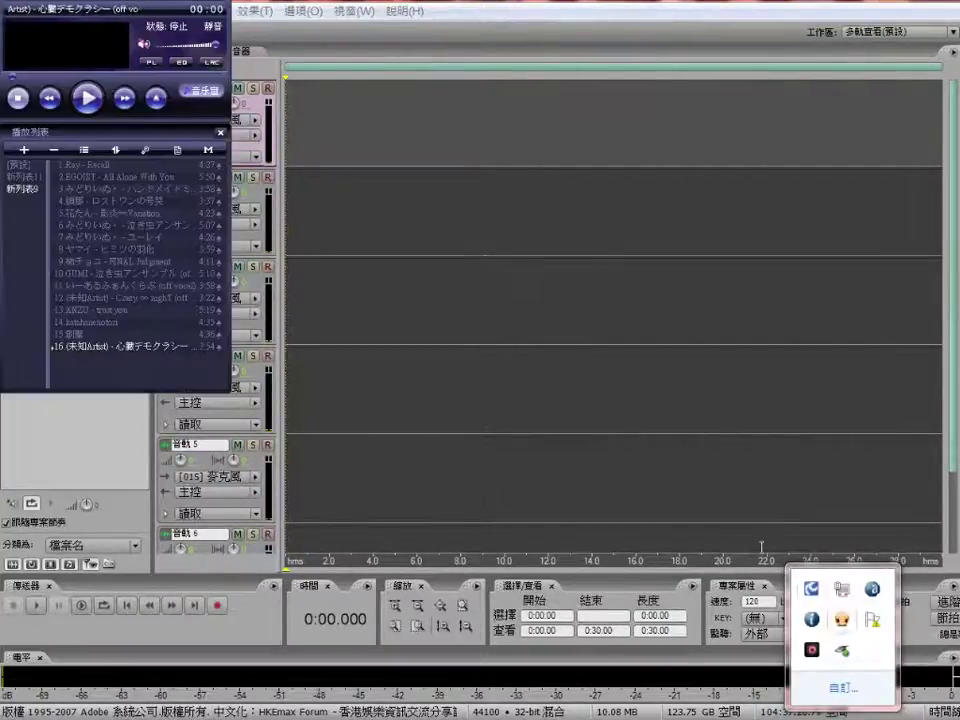
pyautogui.click(127, 350)
pyautogui.moveTo(127, 350); pyautogui.dragTo(296, 144)
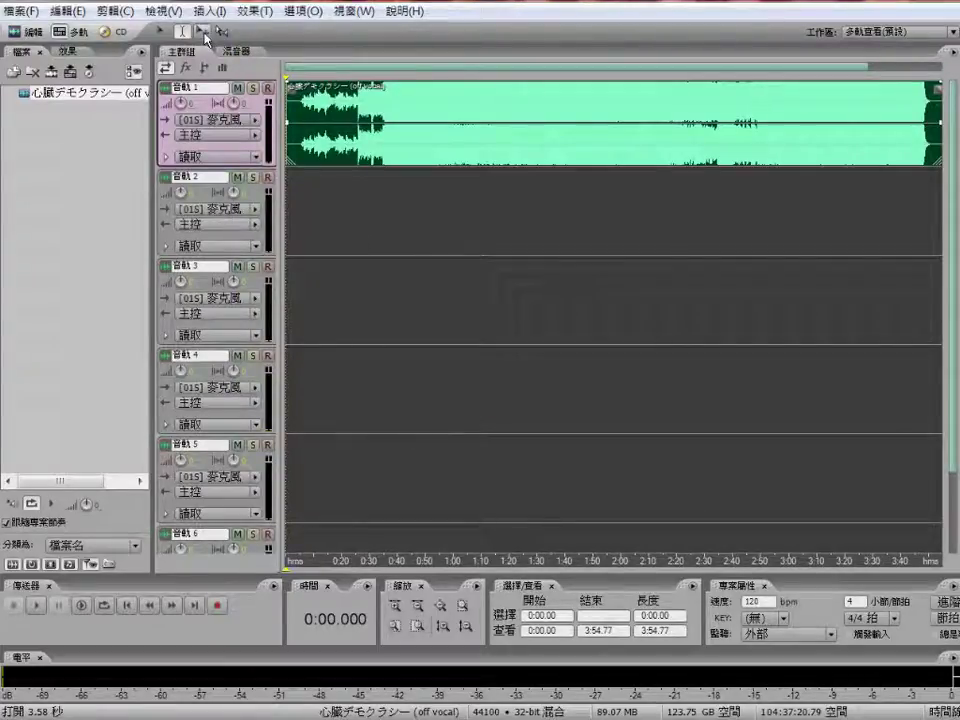
# Step: Arm track 2 for recording and save the multitrack session as shinzou in the ses folder
pyautogui.click(203, 33)
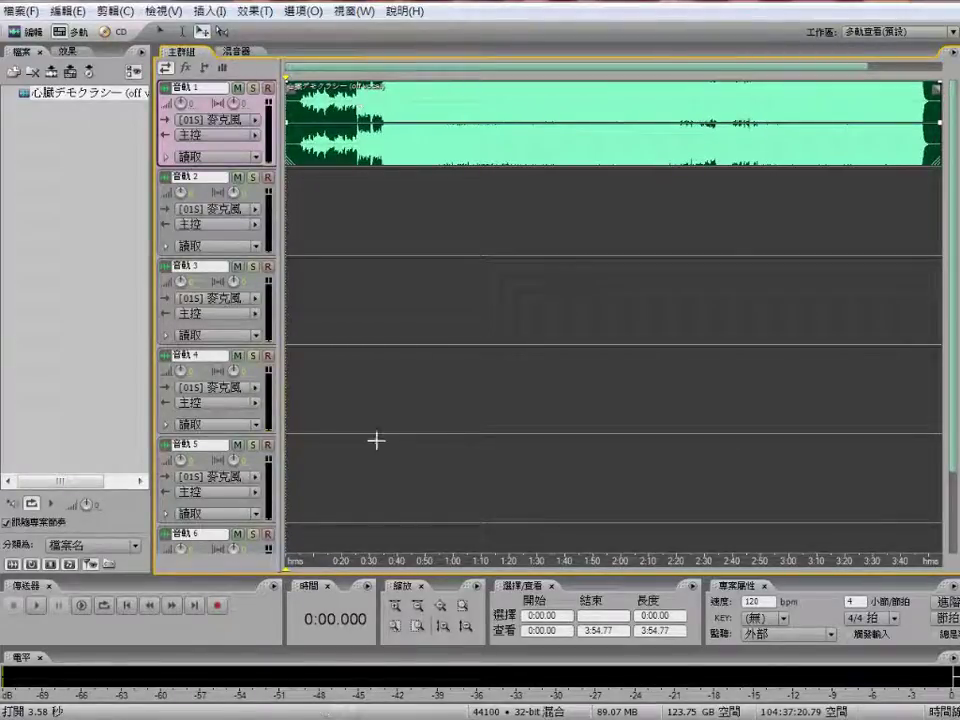
pyautogui.click(311, 193)
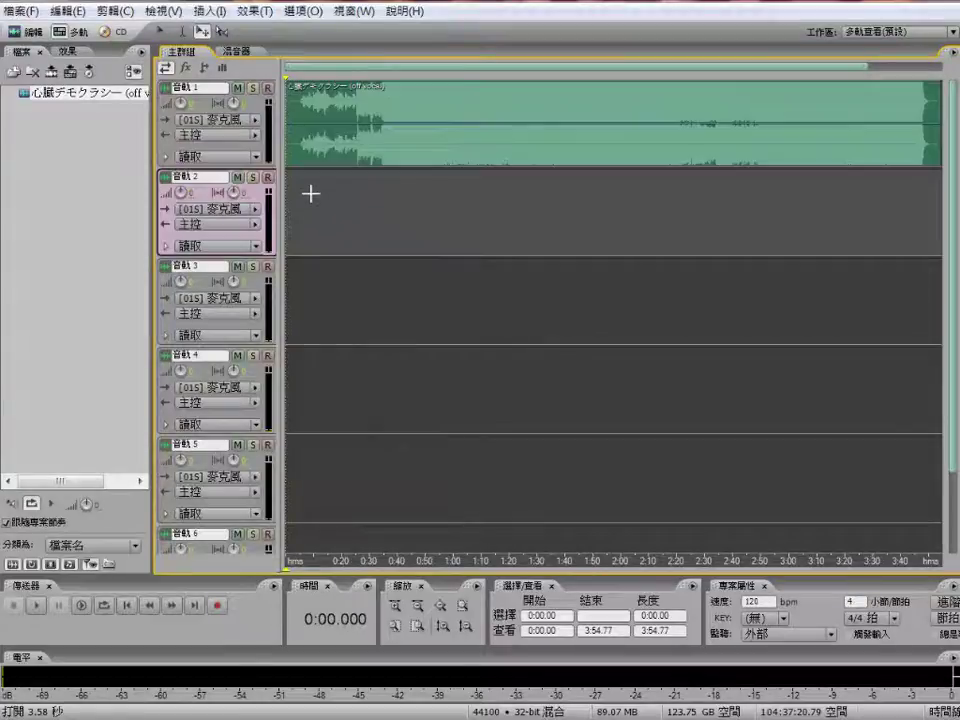
pyautogui.click(267, 177)
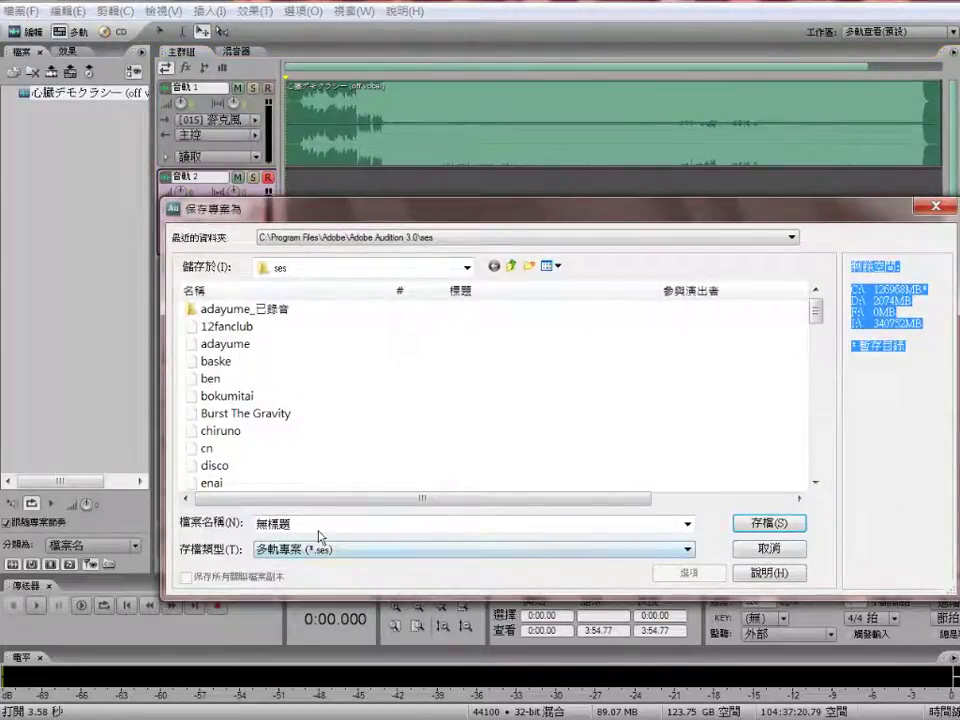
pyautogui.doubleClick(272, 523)
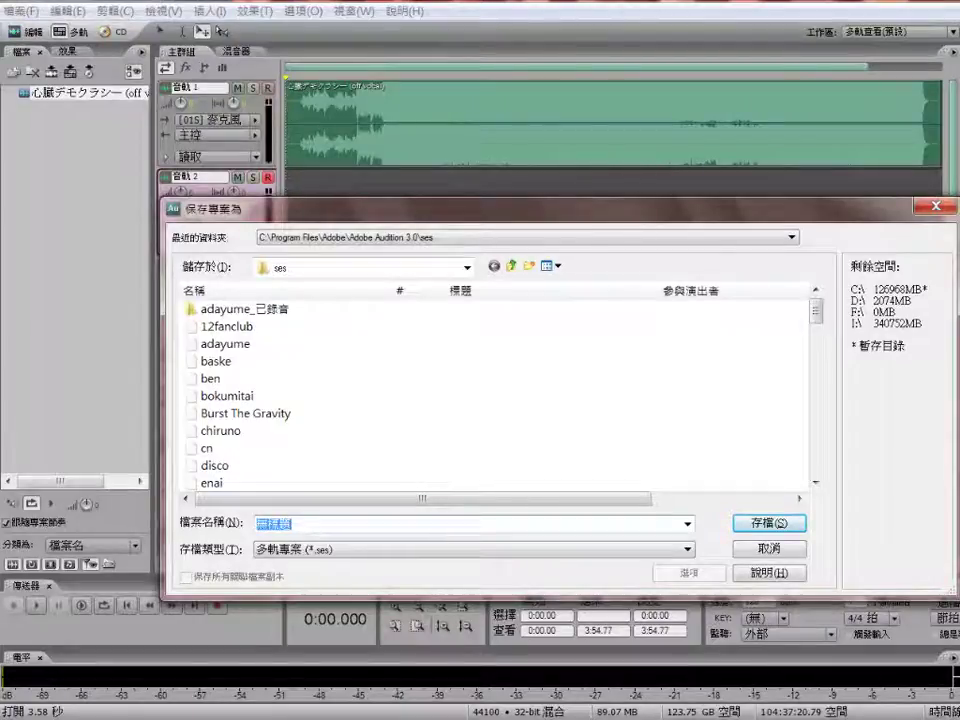
pyautogui.write('shinzou')
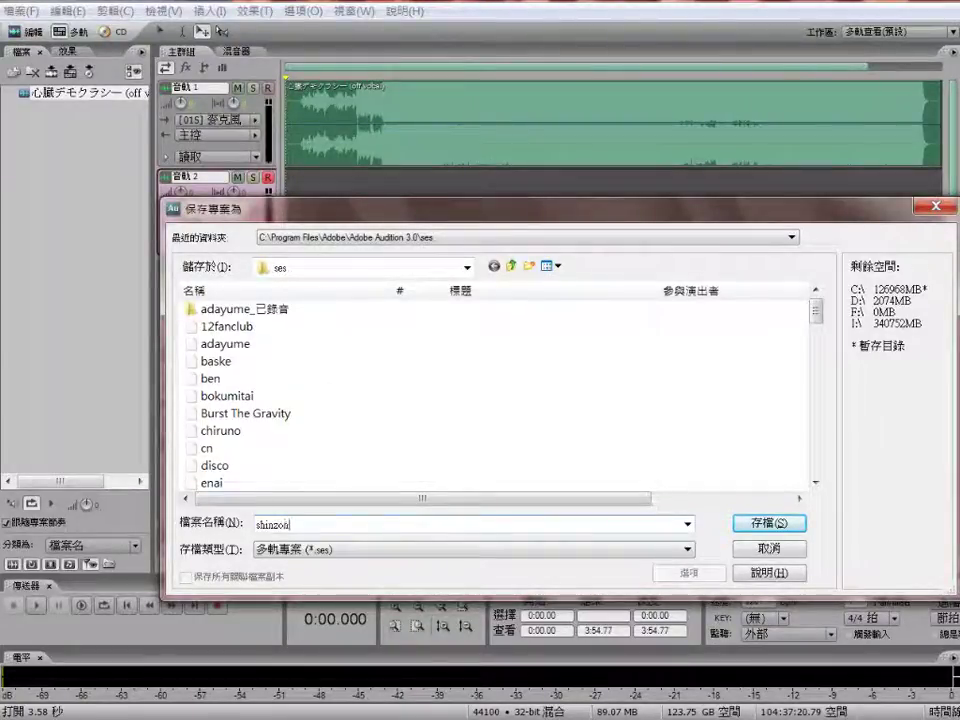
pyautogui.press('Return')
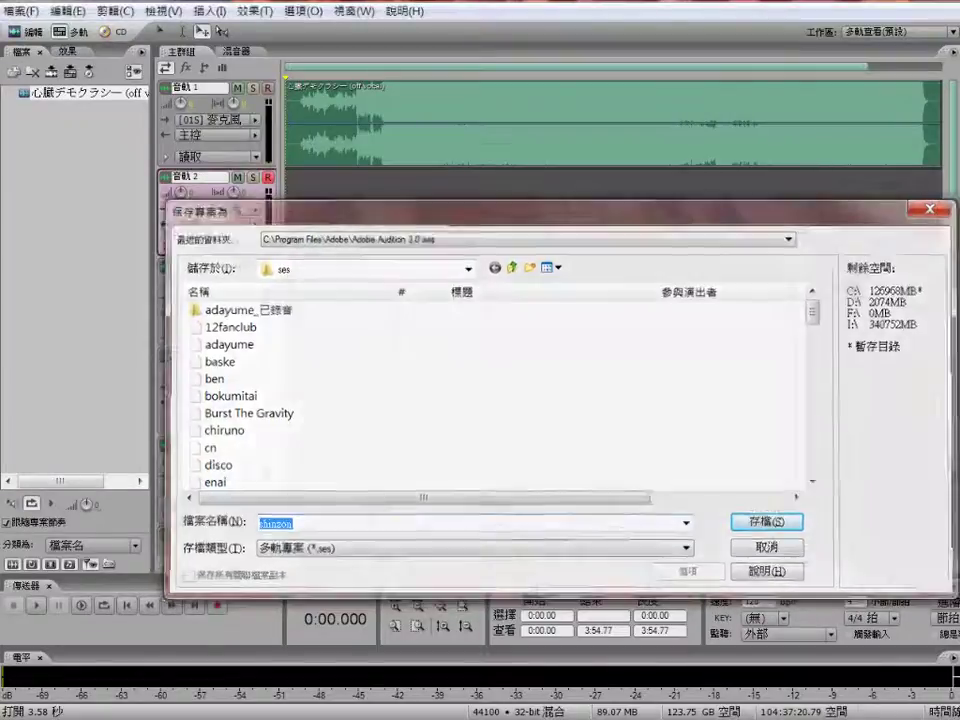
pyautogui.click(463, 391)
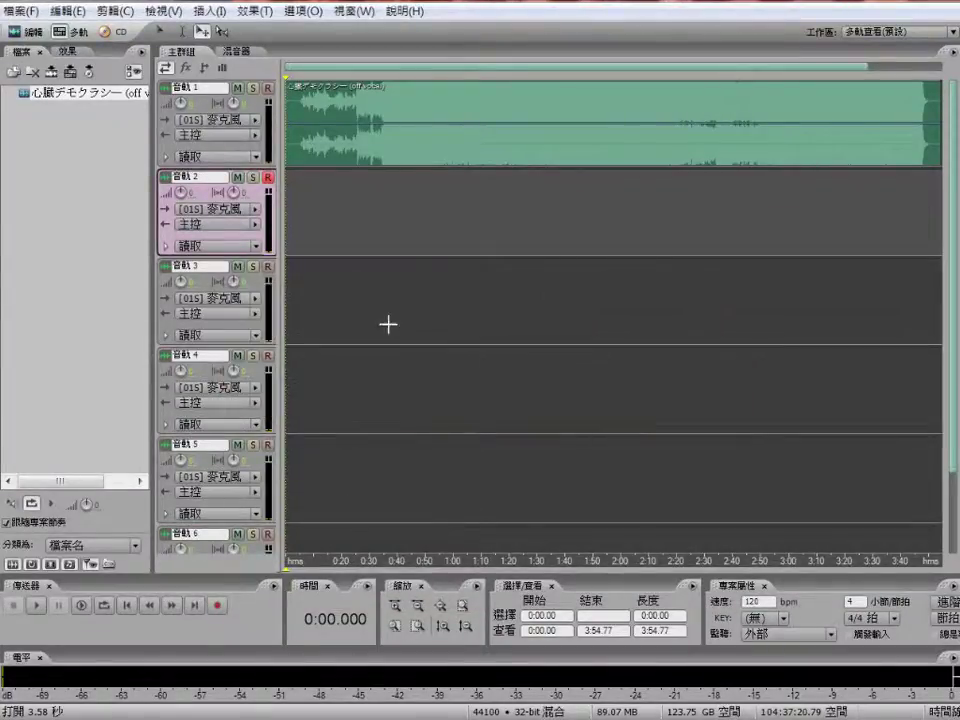
# Step: Set track 2's recording input to the mono microphone channel [01M]
pyautogui.click(257, 210)
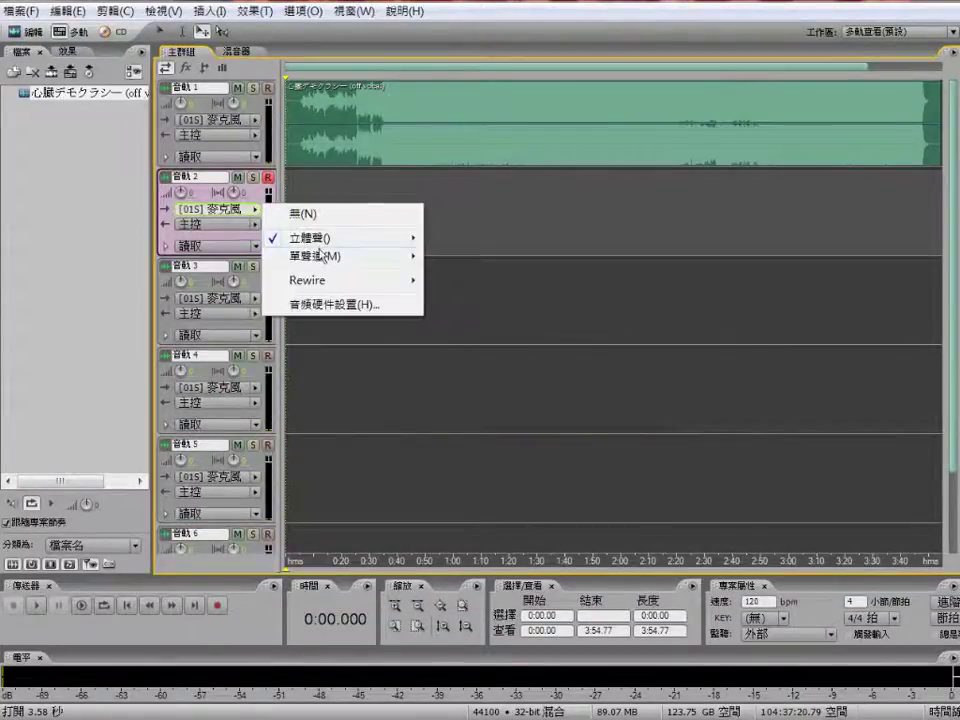
pyautogui.moveTo(300, 256)
pyautogui.click(231, 257)
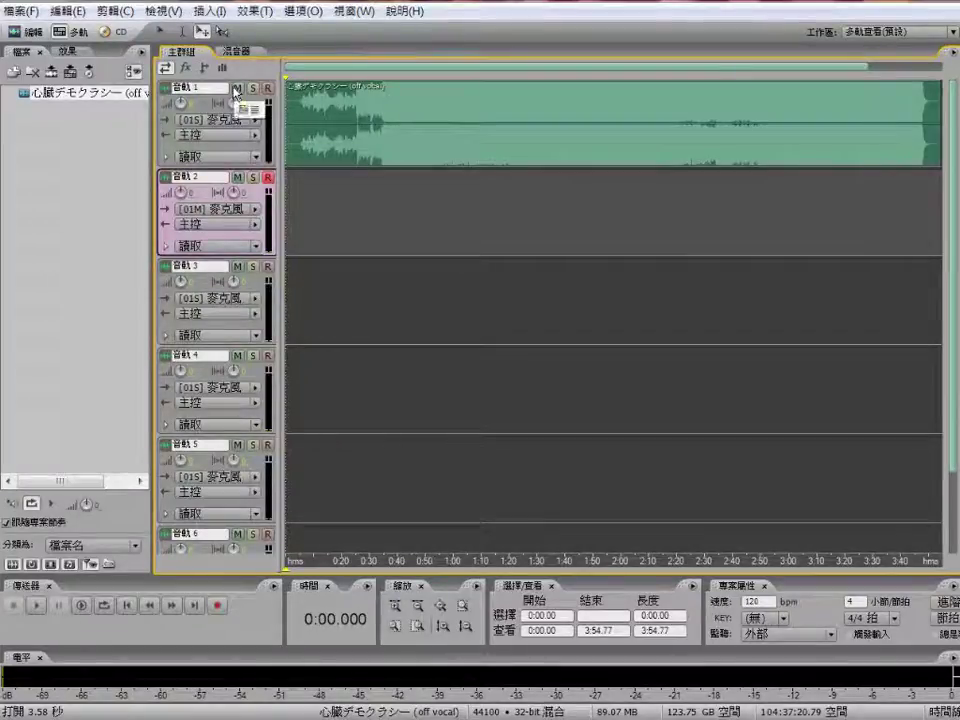
# Step: Display the song's lyrics window from the music player and hide the player so the track controls stay accessible
pyautogui.moveTo(181, 104)
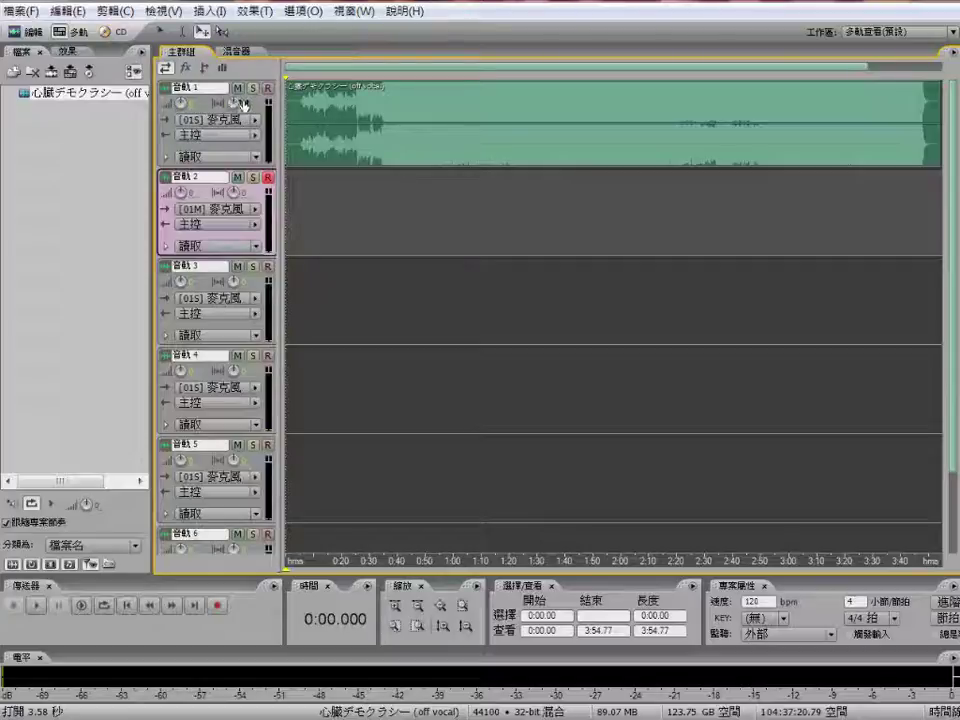
pyautogui.moveTo(235, 103)
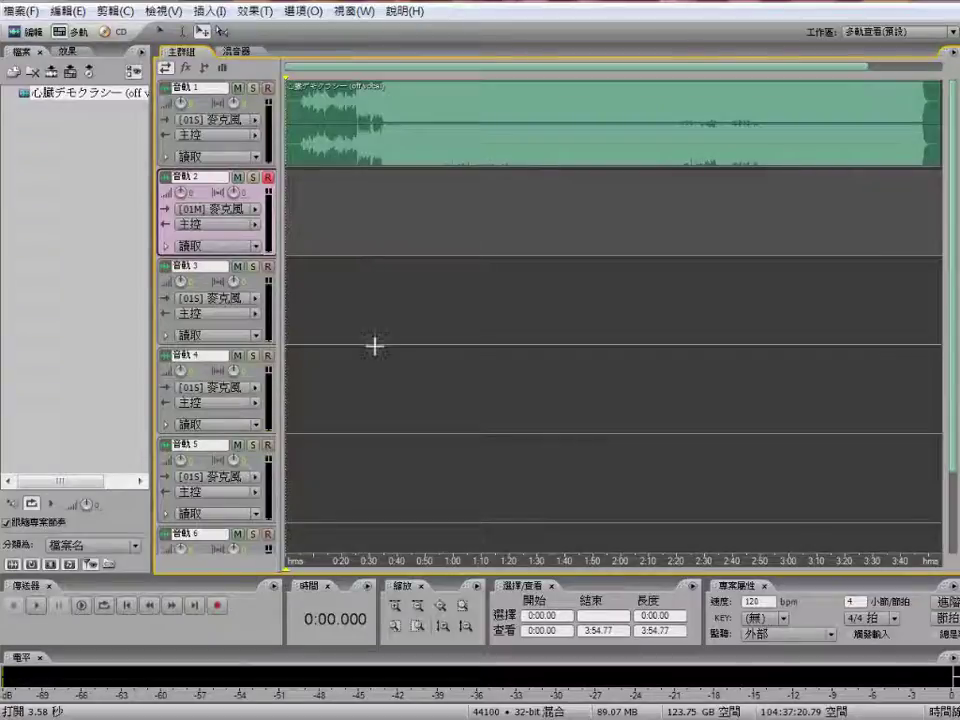
pyautogui.moveTo(213, 70)
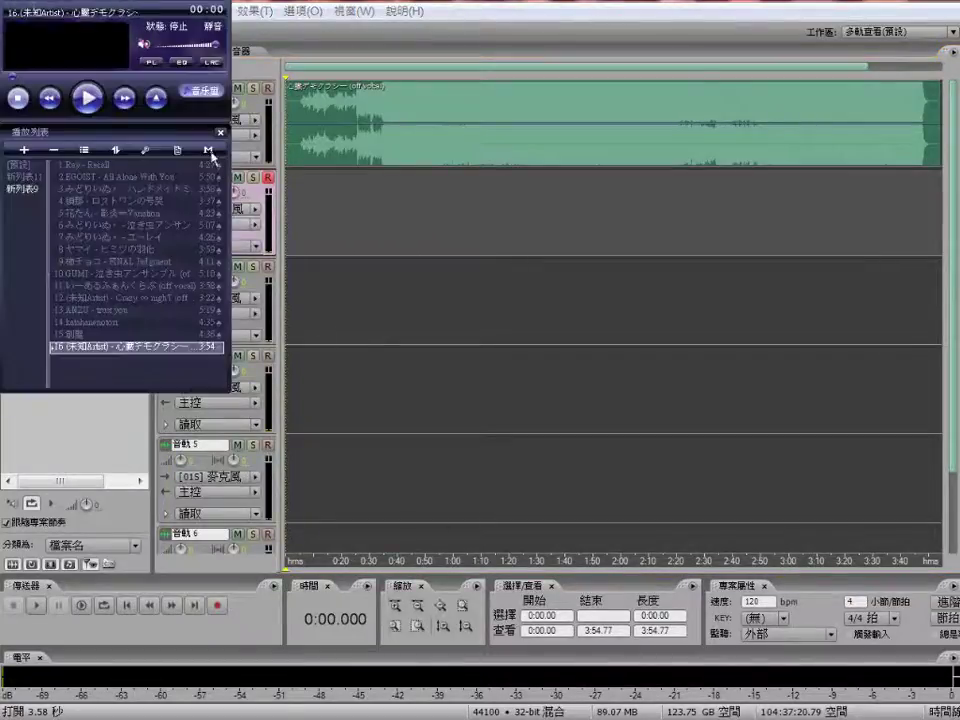
pyautogui.click(213, 68)
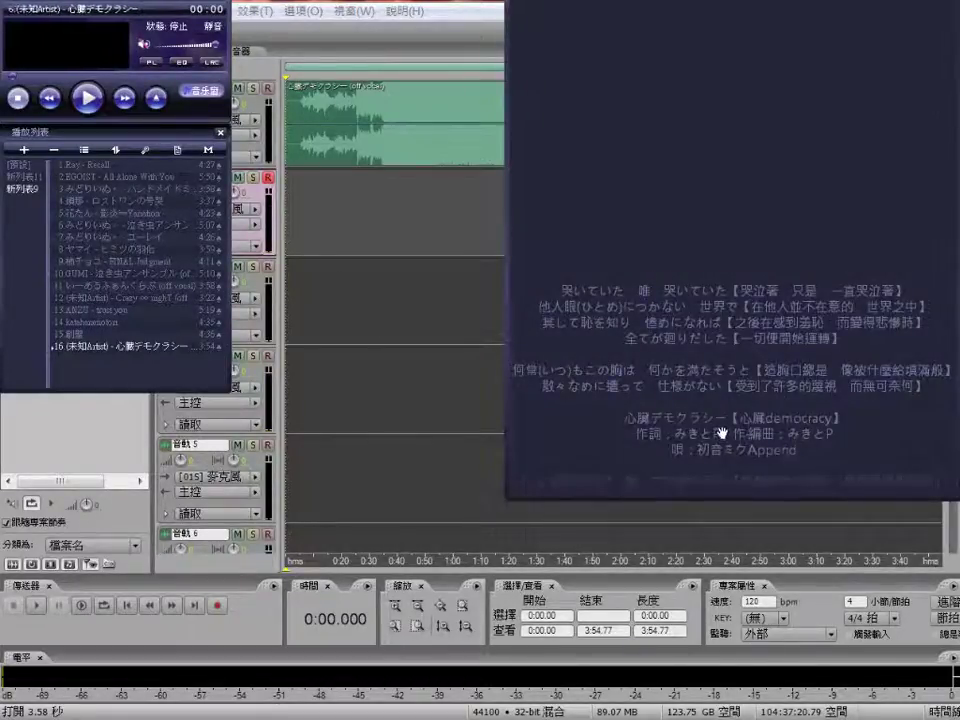
pyautogui.click(385, 216)
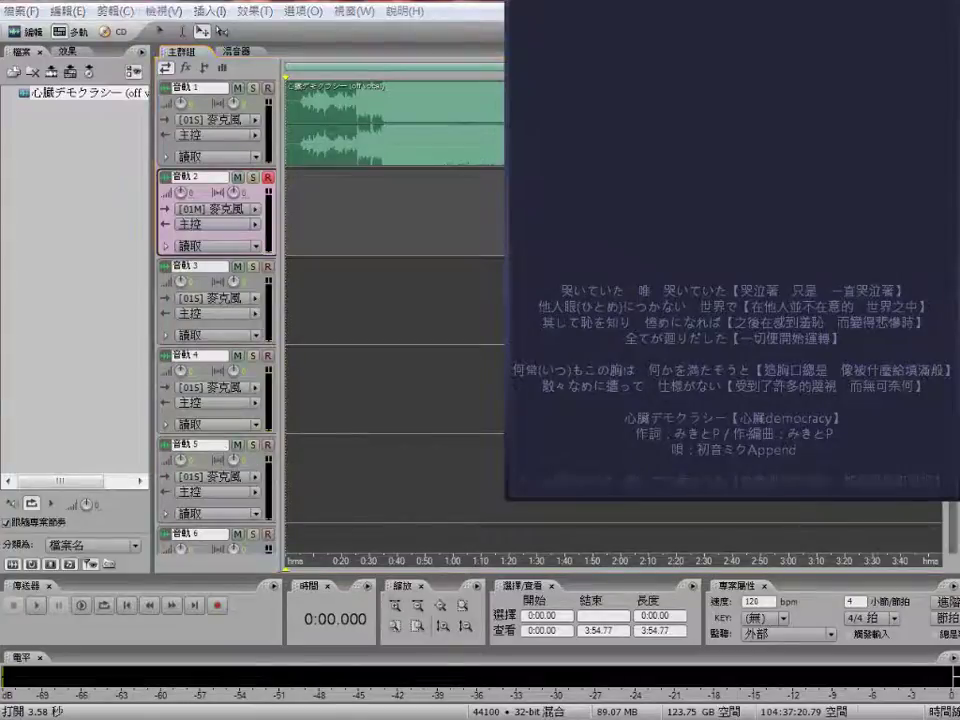
pyautogui.hotkey('ctrl', 'alt', 'w')
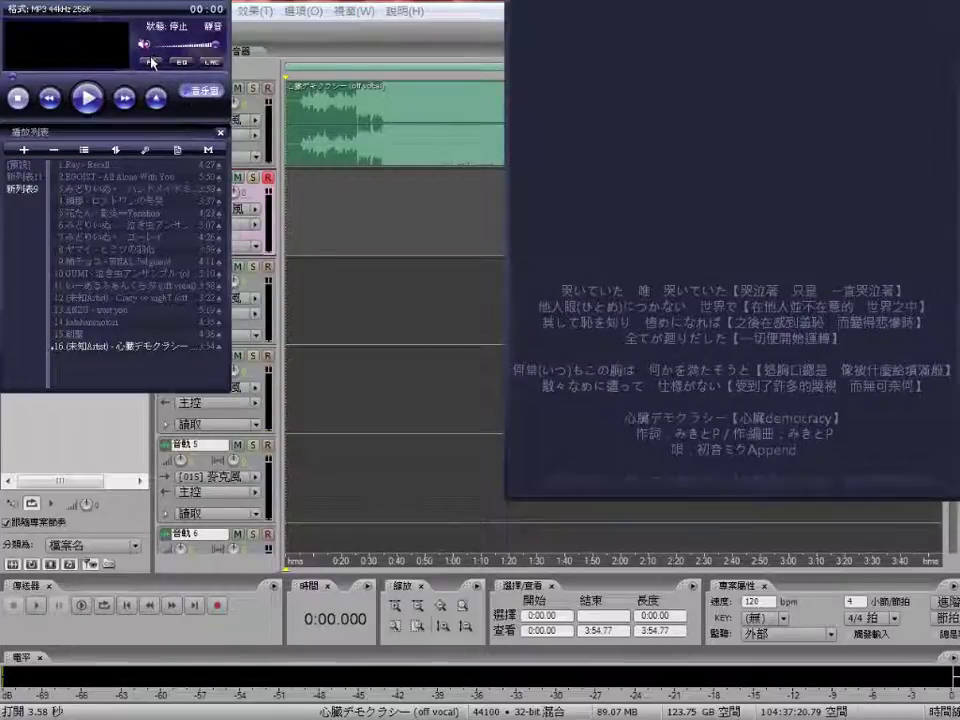
pyautogui.click(432, 462)
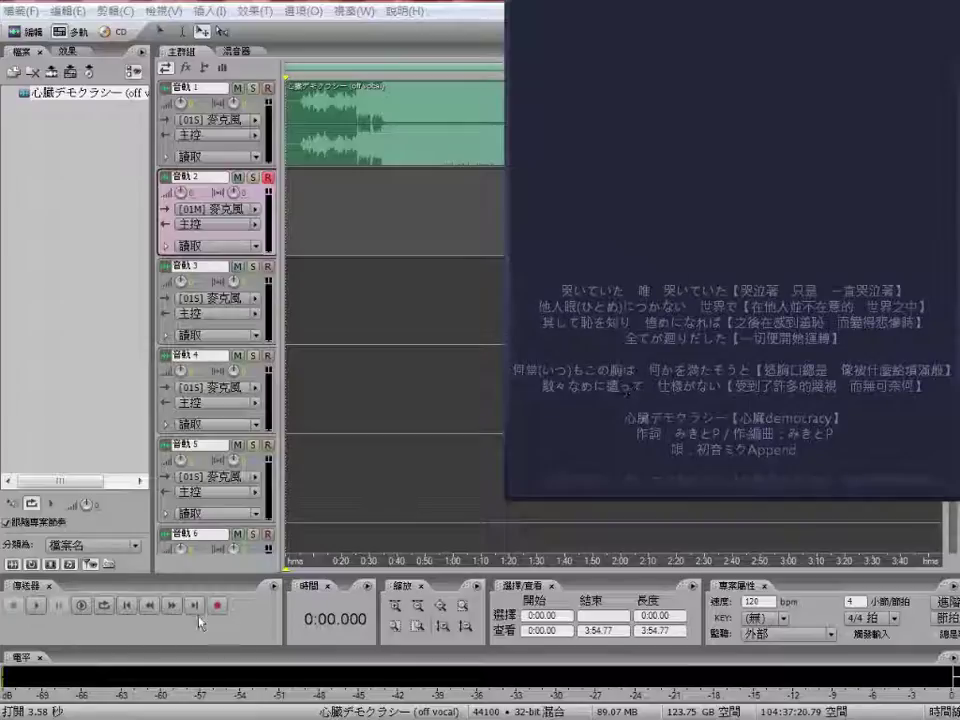
# Step: Record about two minutes of vocals onto track 2 from the song's start, and close the lyrics window
pyautogui.click(403, 606)
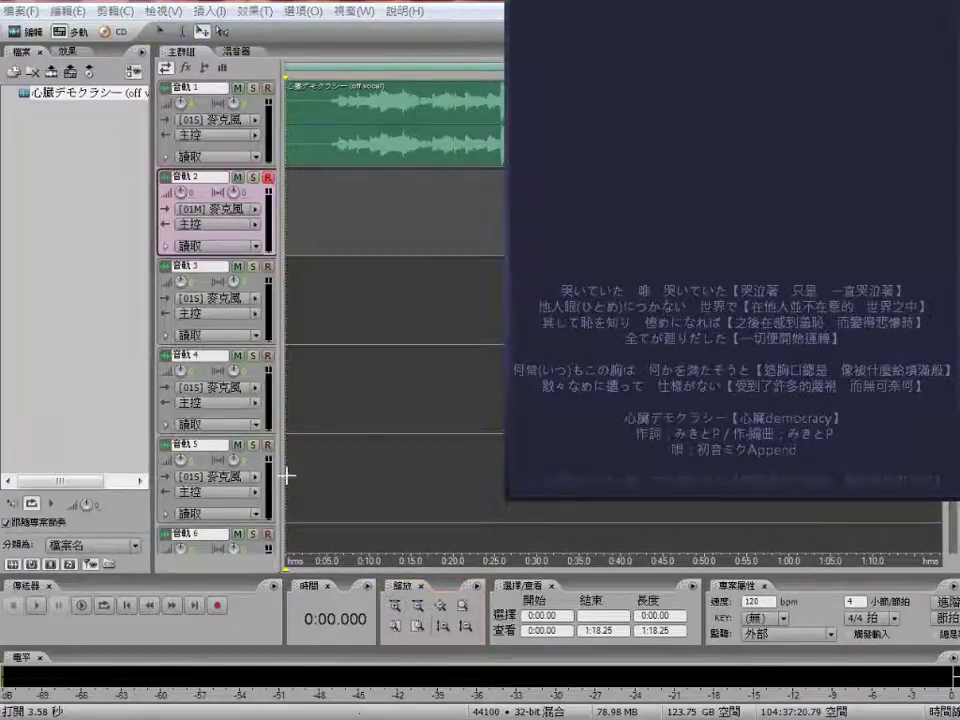
pyautogui.click(218, 606)
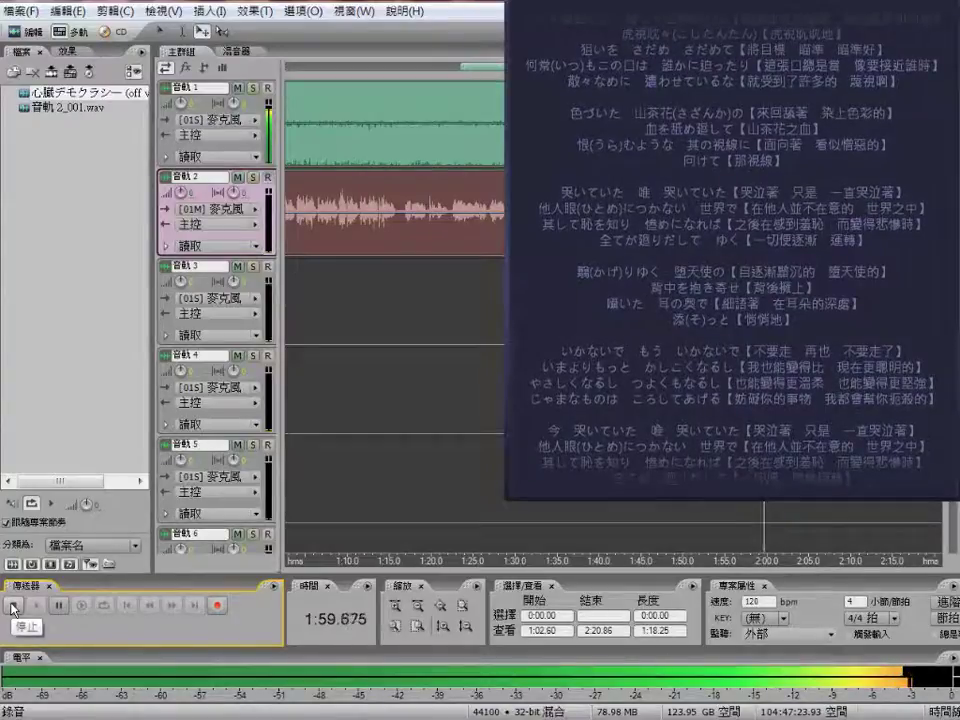
pyautogui.click(13, 606)
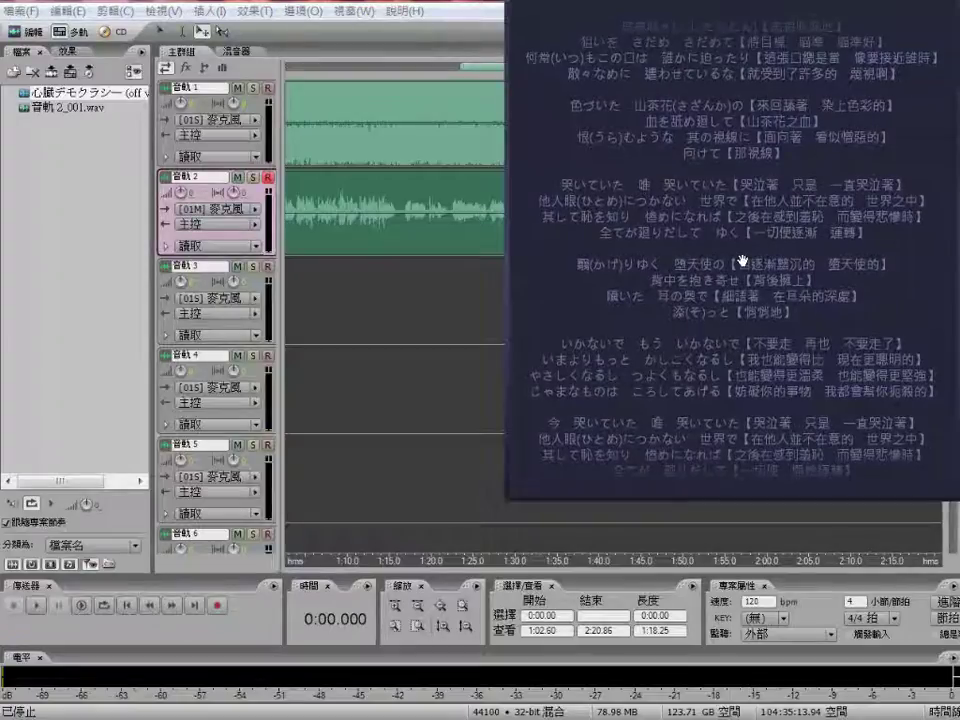
pyautogui.scroll(-3, 749, 254)
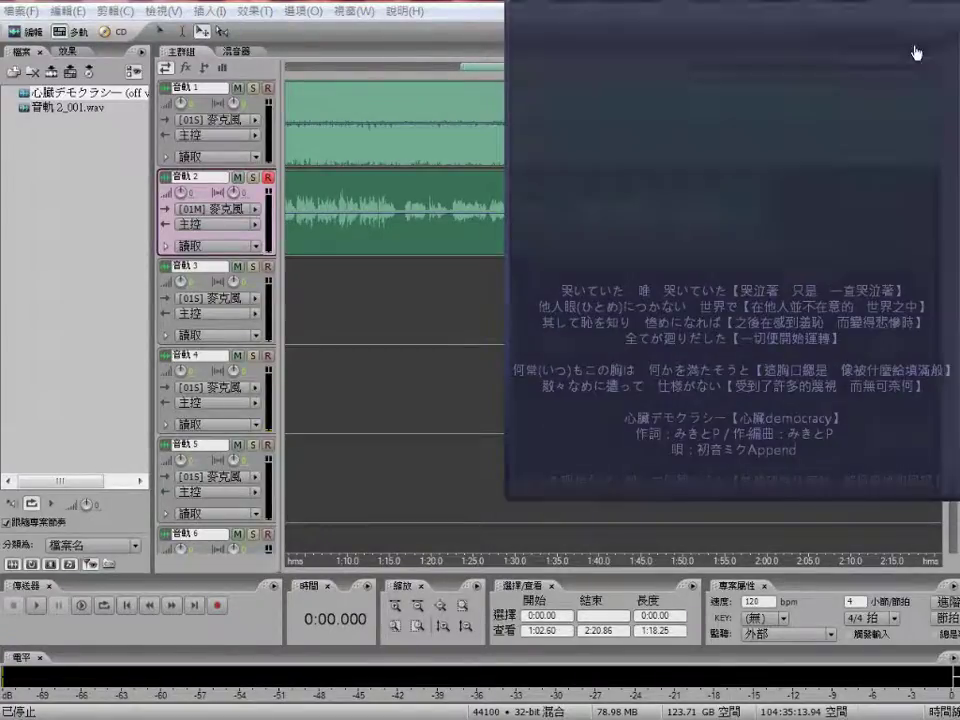
pyautogui.click(706, 312)
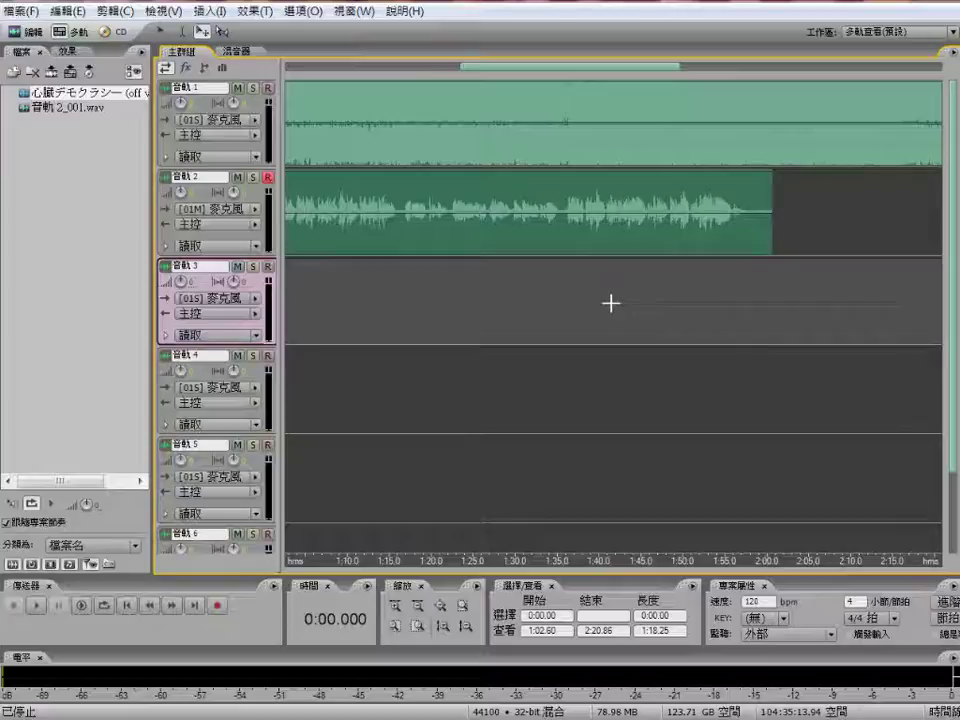
# Step: Split the vocal clip on track 2 at about 6.3 seconds and delete the silent part before the singing
pyautogui.moveTo(561, 72); pyautogui.dragTo(340, 66)
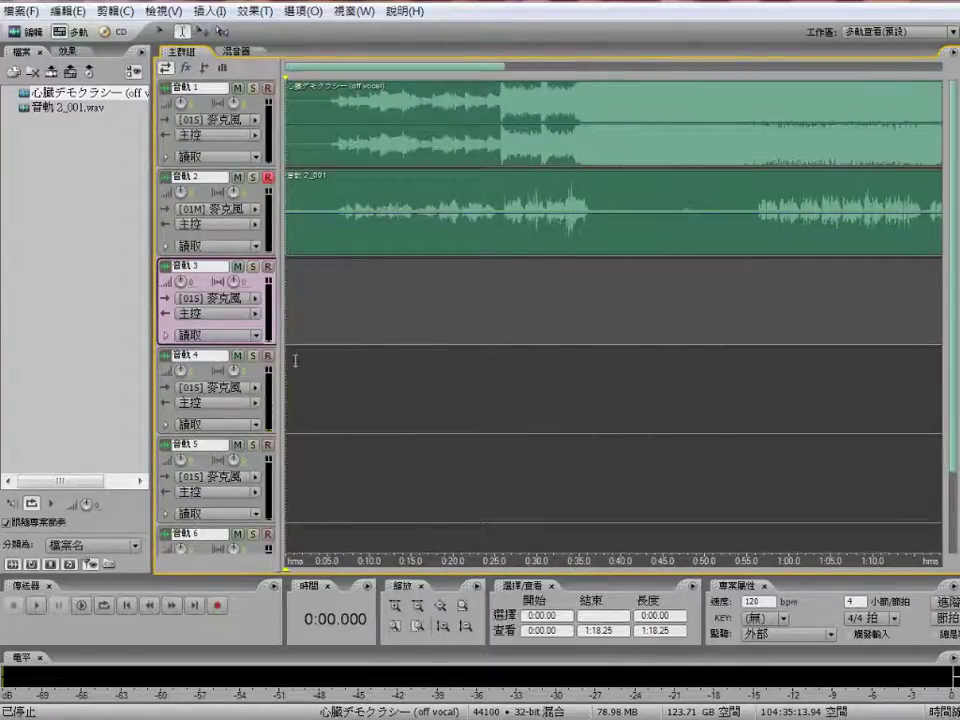
pyautogui.click(316, 254)
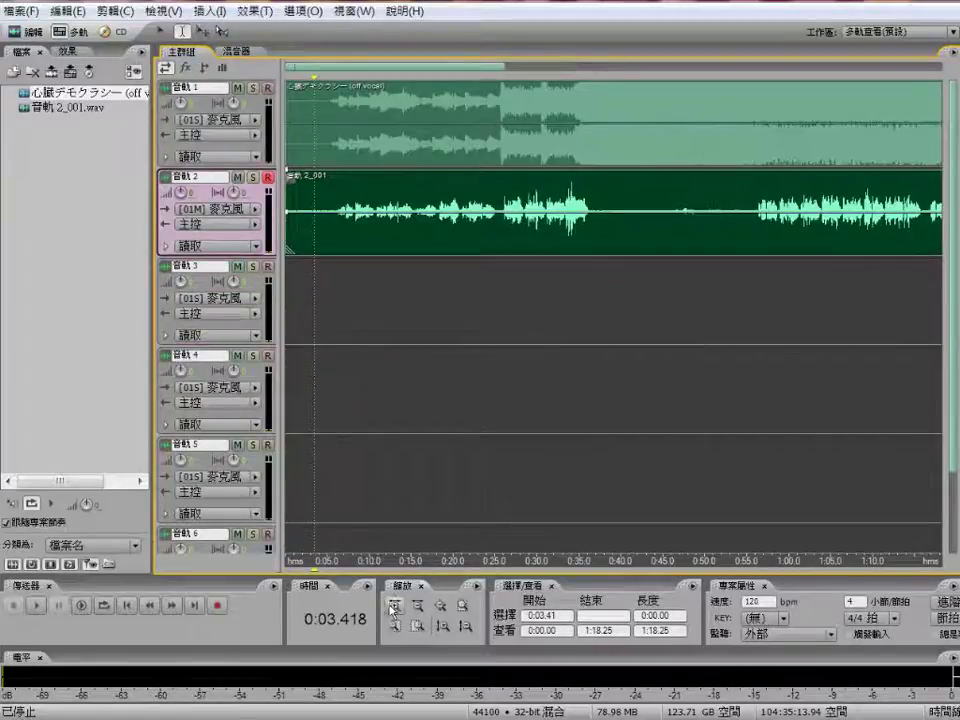
pyautogui.click(395, 606)
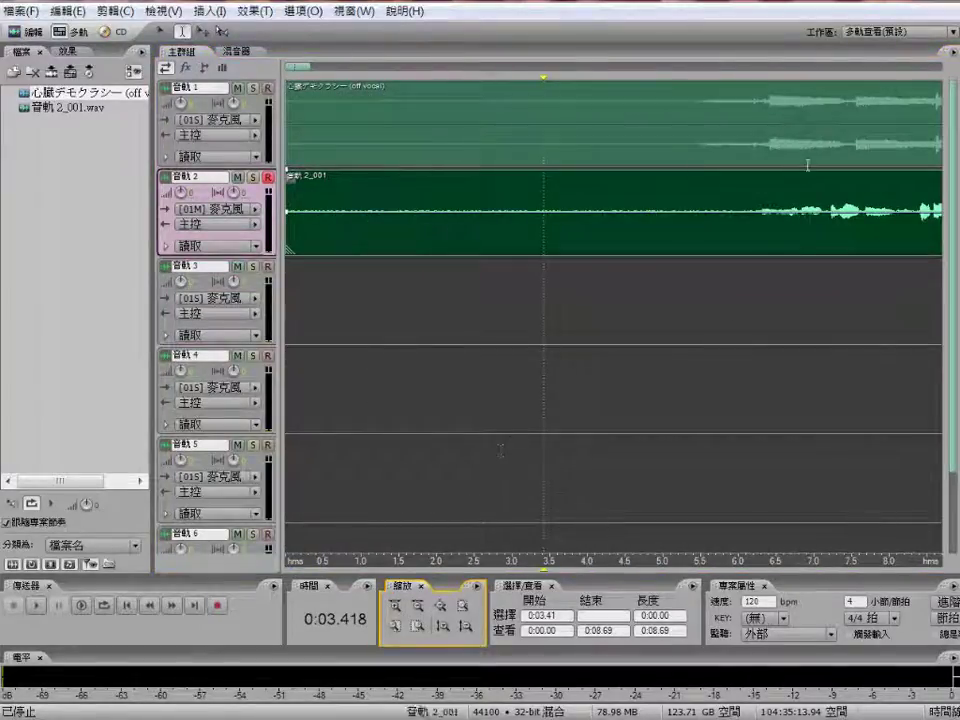
pyautogui.click(758, 227)
pyautogui.hotkey('ctrl', 'k')
pyautogui.click(694, 240)
pyautogui.press('Delete')
pyautogui.click(570, 328)
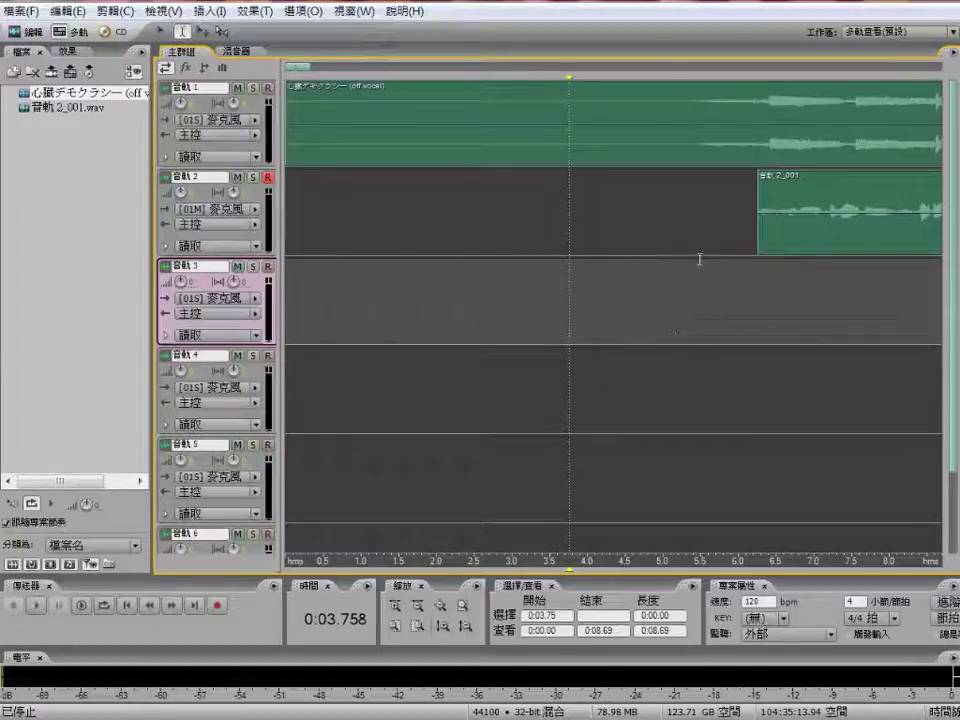
# Step: Raise track 2's volume to 15 and play the mix from about 0:03.9 to check the vocals
pyautogui.click(463, 215)
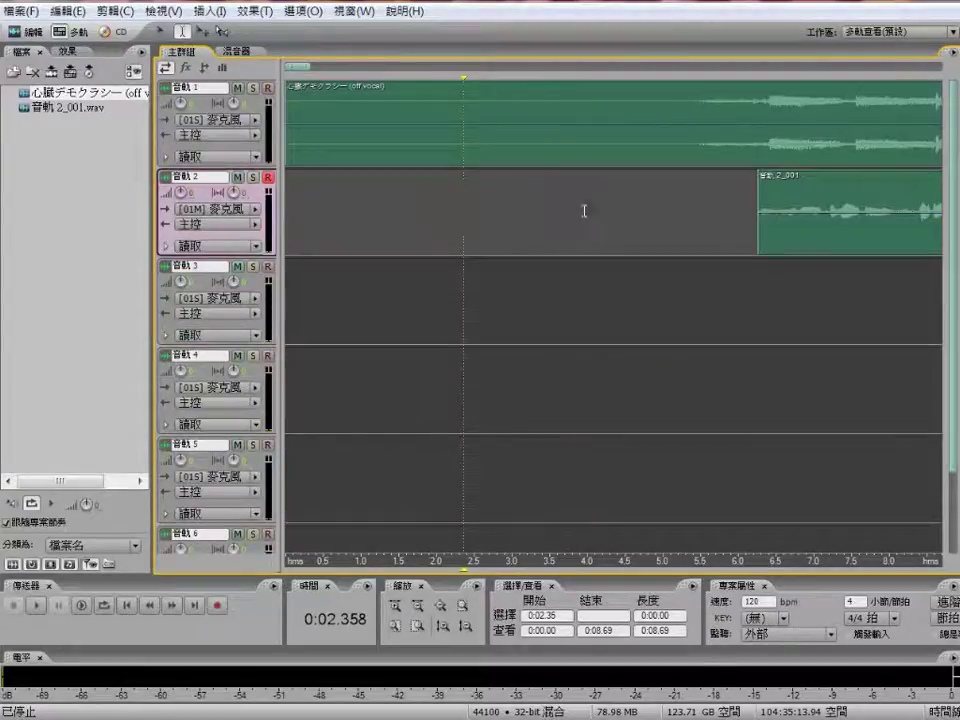
pyautogui.moveTo(181, 192); pyautogui.dragTo(181, 190)
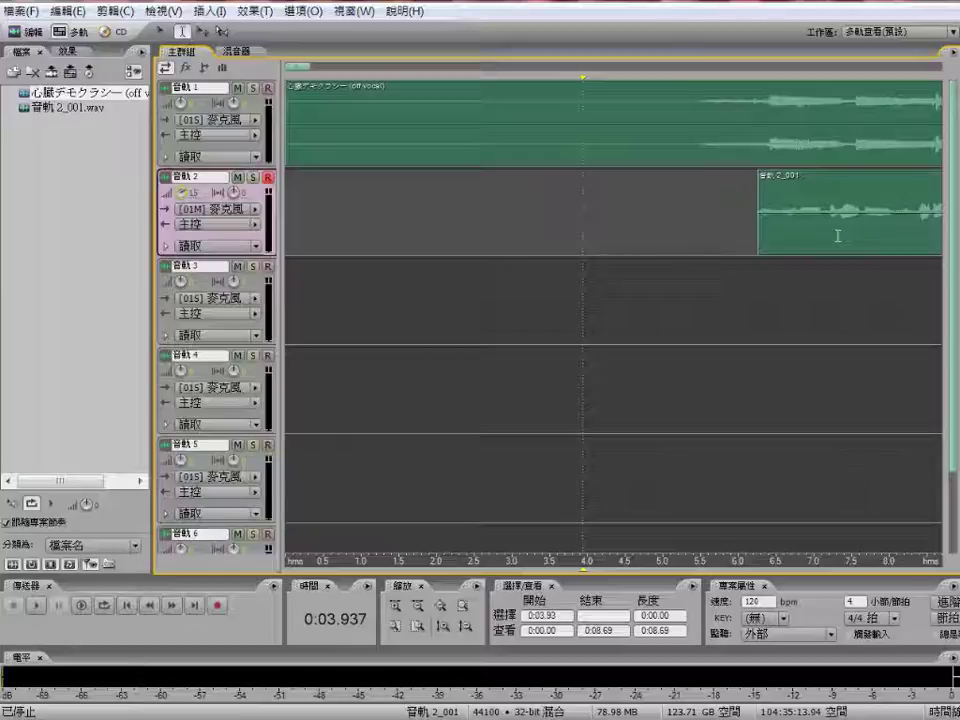
pyautogui.click(37, 607)
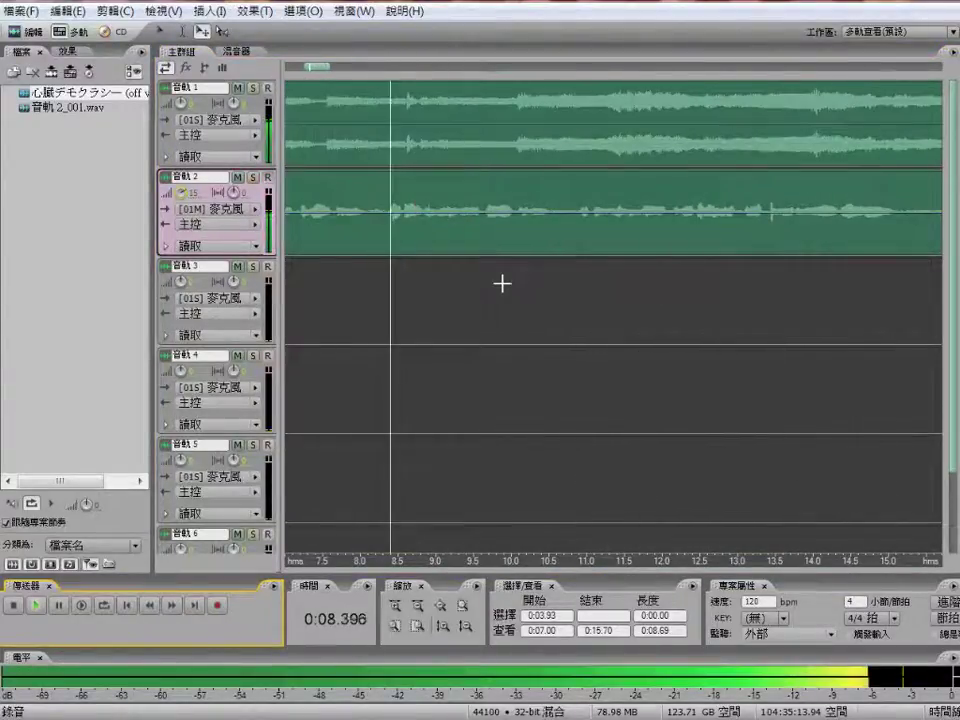
pyautogui.click(510, 236)
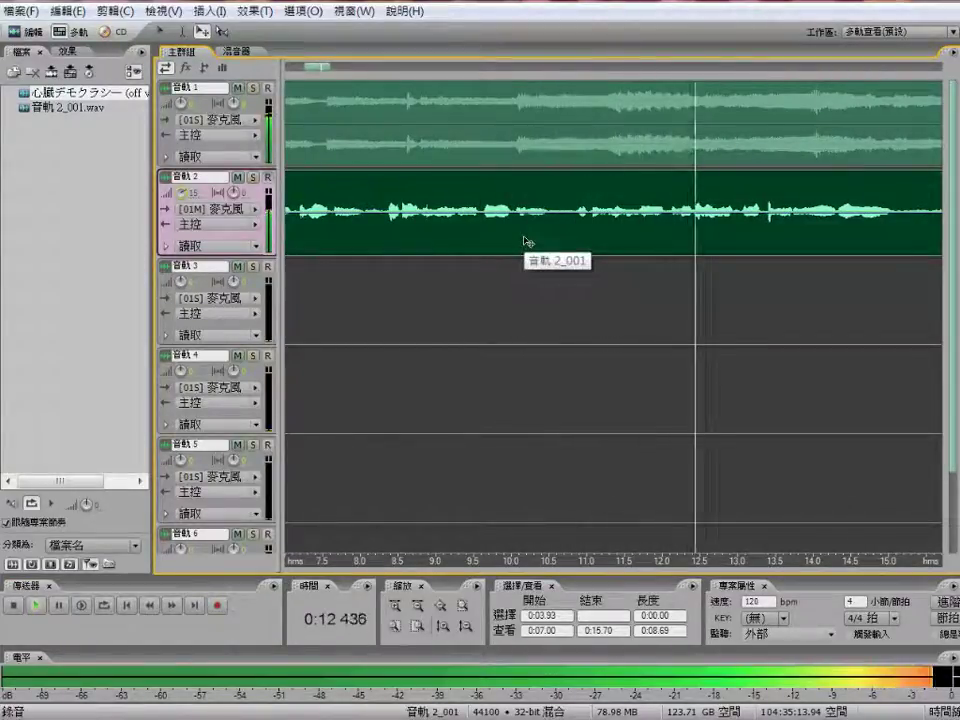
pyautogui.click(14, 607)
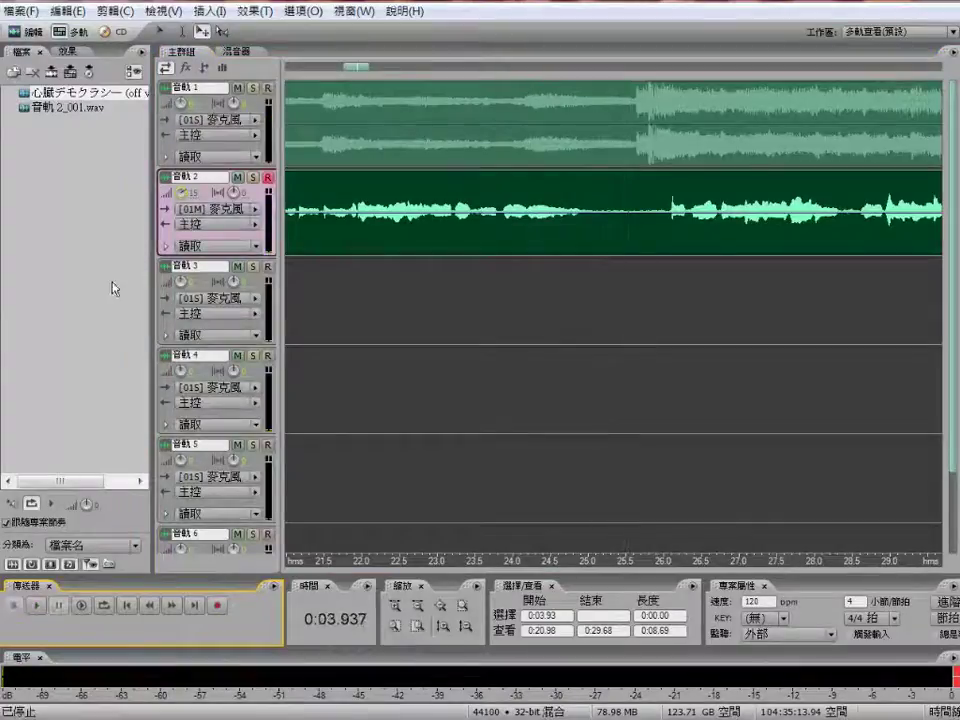
# Step: Lower track 2's volume to 13 while playing the mix from about 0:03.9 and again from 0:55.1, and stop playback
pyautogui.click(192, 191)
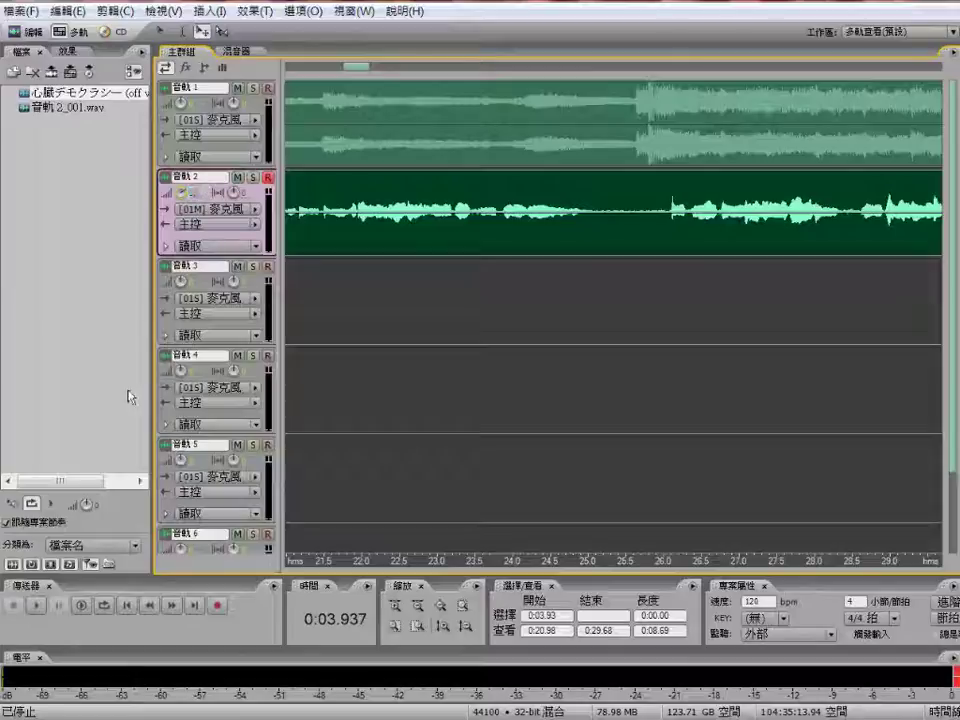
pyautogui.click(36, 605)
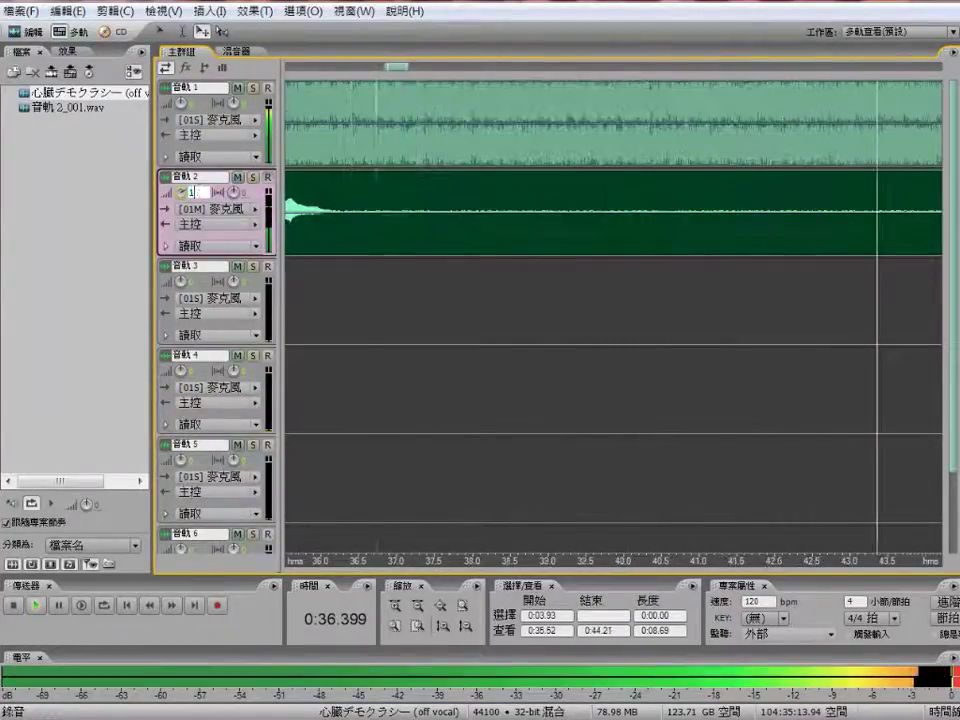
pyautogui.moveTo(397, 67); pyautogui.dragTo(436, 86)
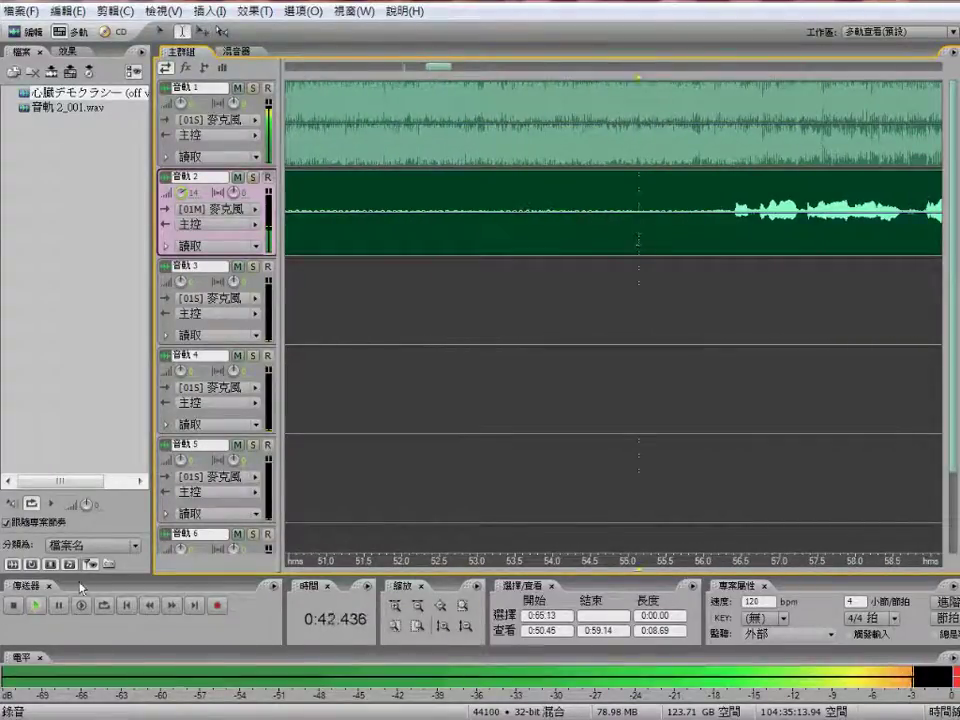
pyautogui.click(42, 605)
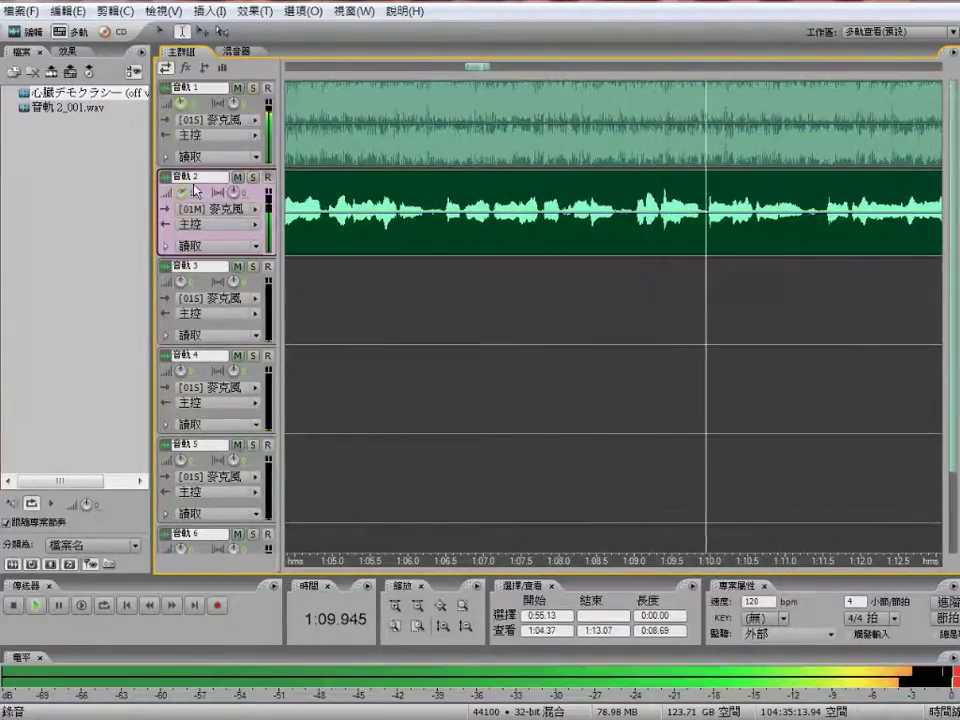
pyautogui.click(417, 605)
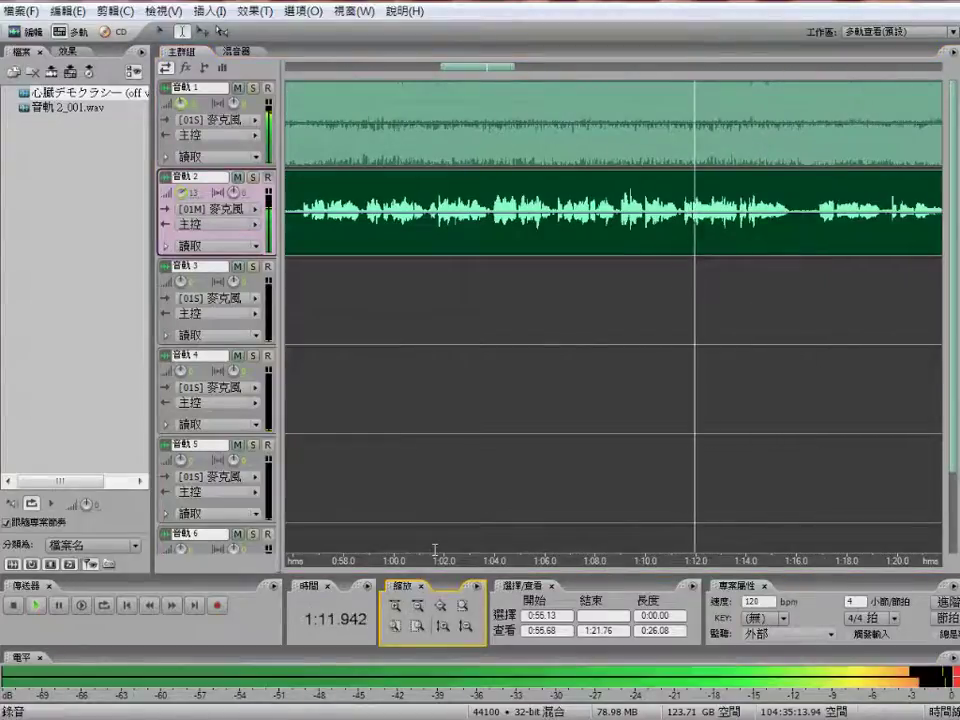
pyautogui.moveTo(470, 67); pyautogui.dragTo(501, 75)
pyautogui.moveTo(512, 78); pyautogui.dragTo(530, 73)
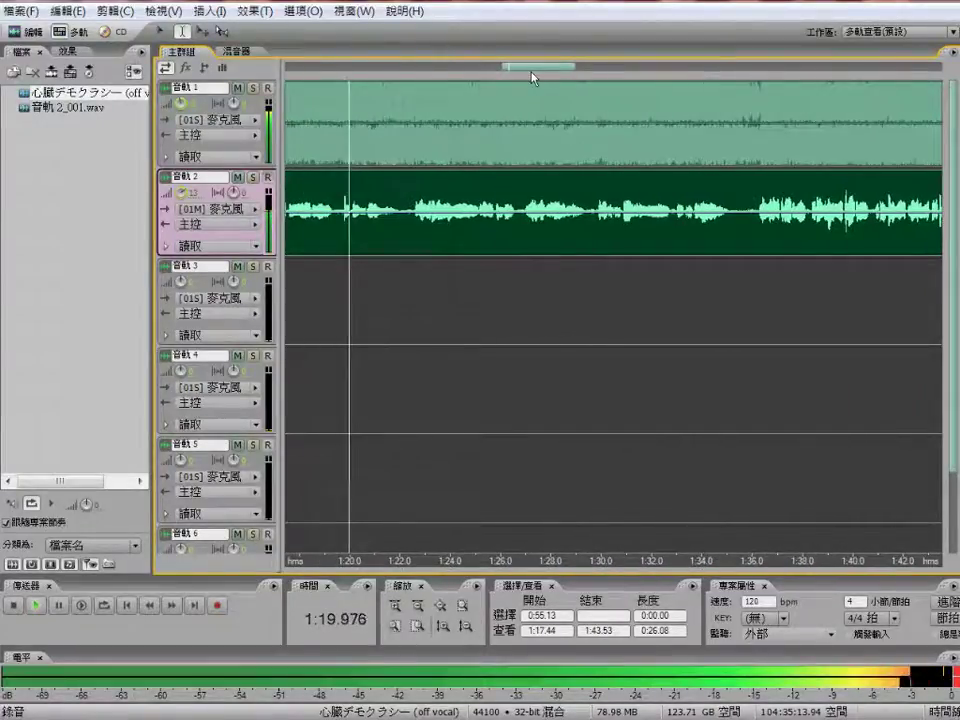
pyautogui.click(33, 604)
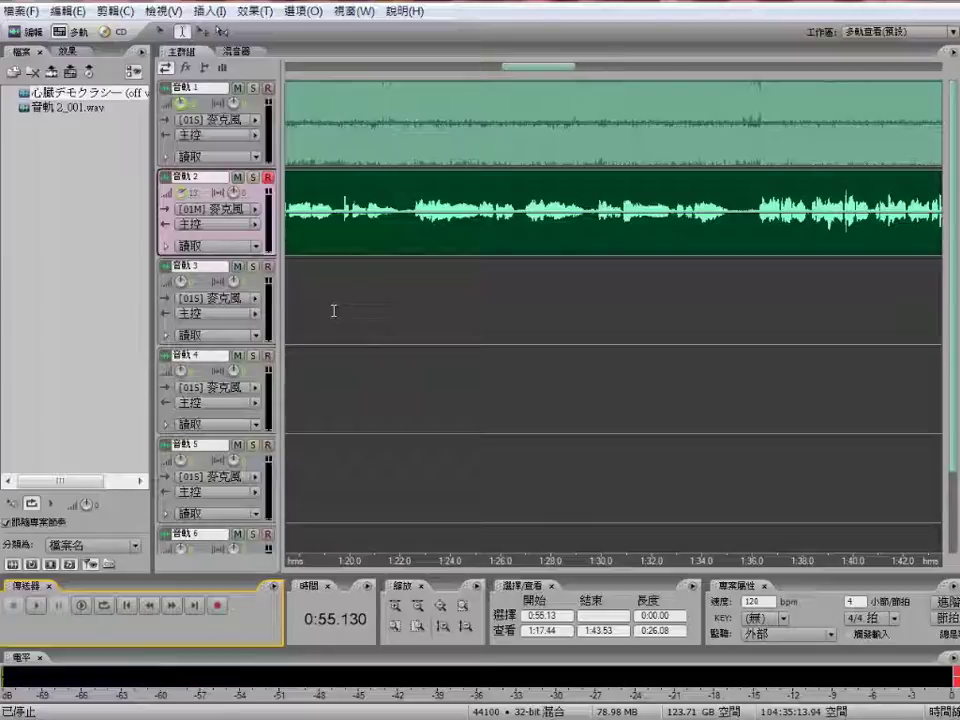
# Step: Move the vocal section between about 0:06.2 and 0:25.3 from track 2 to the same time position on track 3
pyautogui.moveTo(518, 63); pyautogui.dragTo(300, 66)
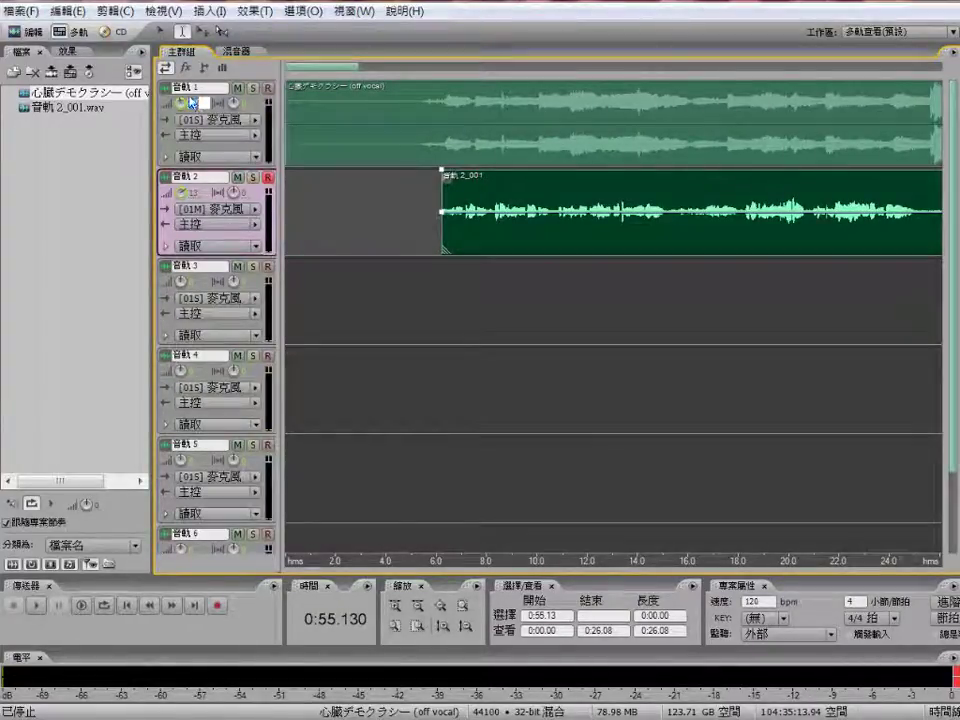
pyautogui.click(195, 102)
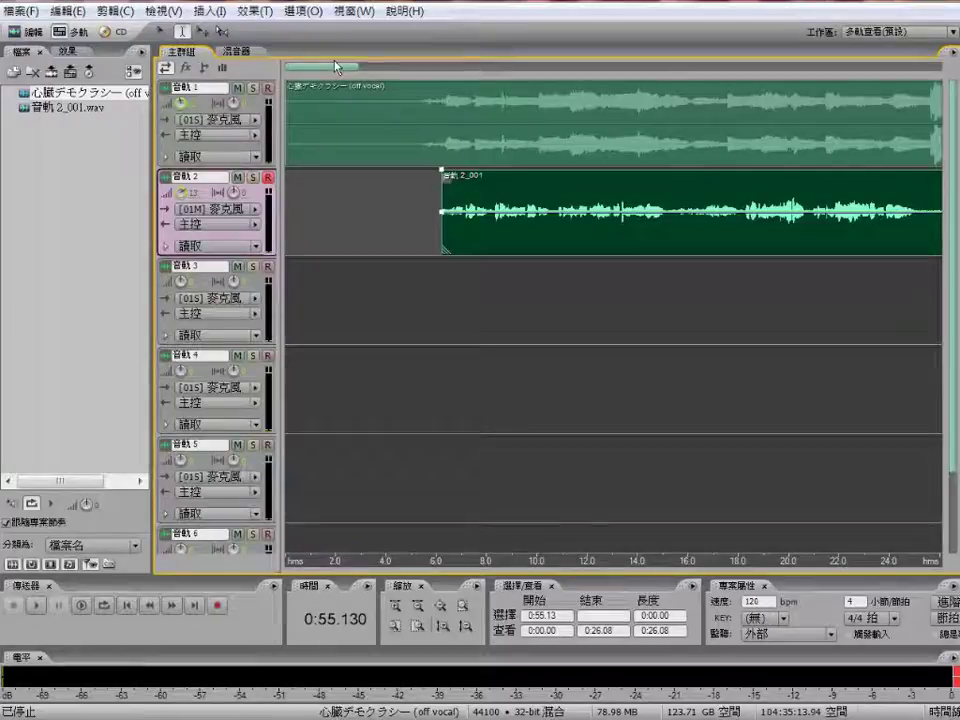
pyautogui.moveTo(335, 67)
pyautogui.mouseDown()
pyautogui.moveTo(351, 68)
pyautogui.moveTo(338, 76)
pyautogui.mouseUp()
pyautogui.click(337, 290)
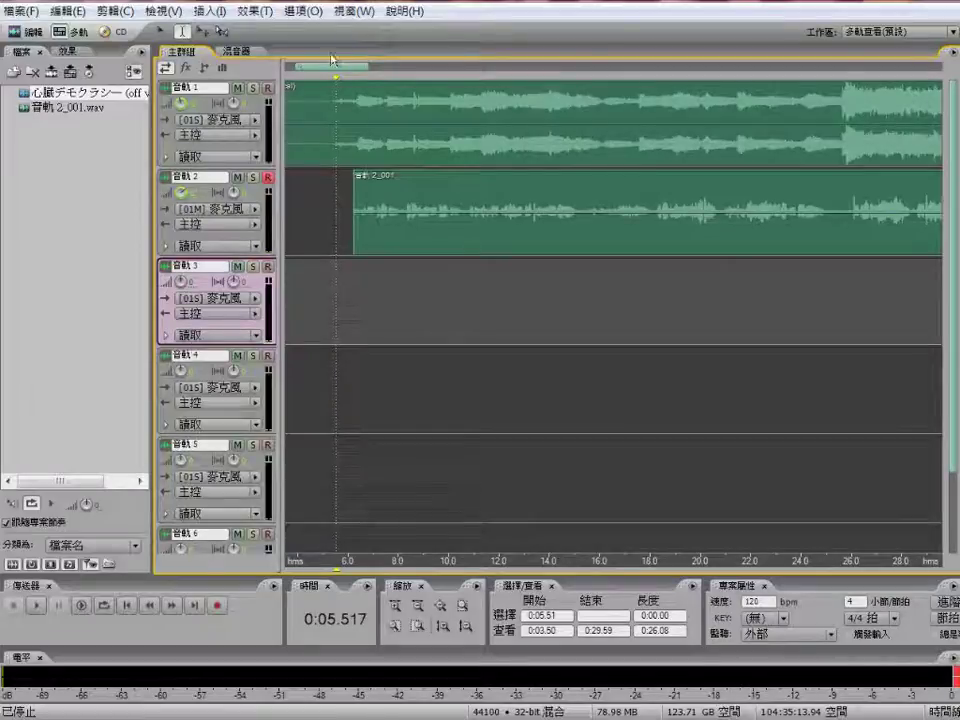
pyautogui.moveTo(314, 63)
pyautogui.mouseDown()
pyautogui.moveTo(611, 66)
pyautogui.moveTo(306, 66)
pyautogui.moveTo(316, 69)
pyautogui.mouseUp()
pyautogui.click(395, 605)
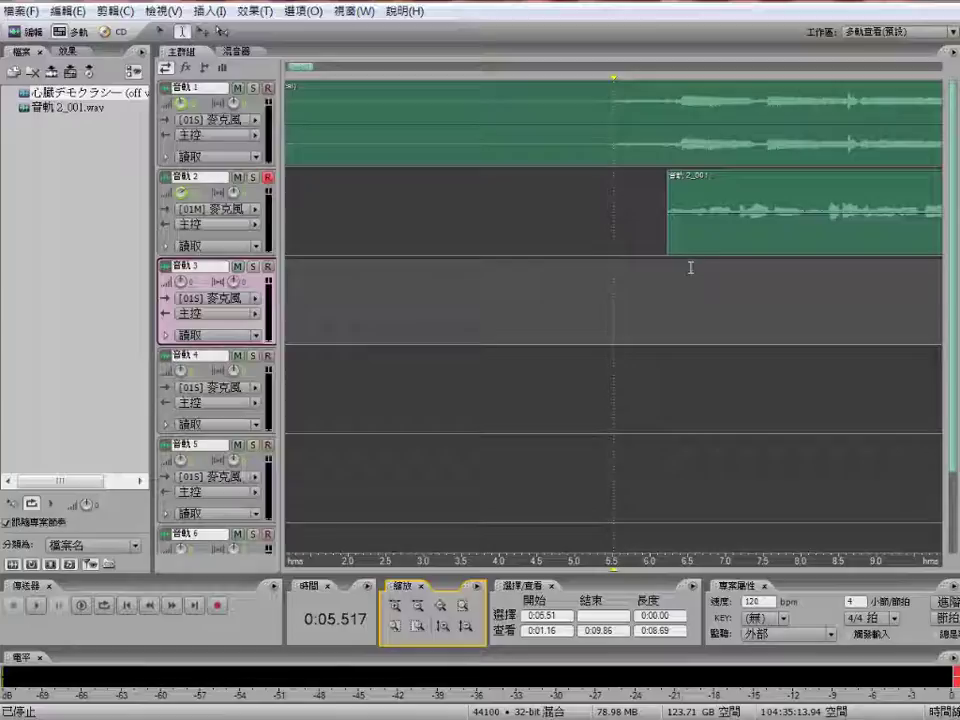
pyautogui.moveTo(667, 243); pyautogui.dragTo(714, 235)
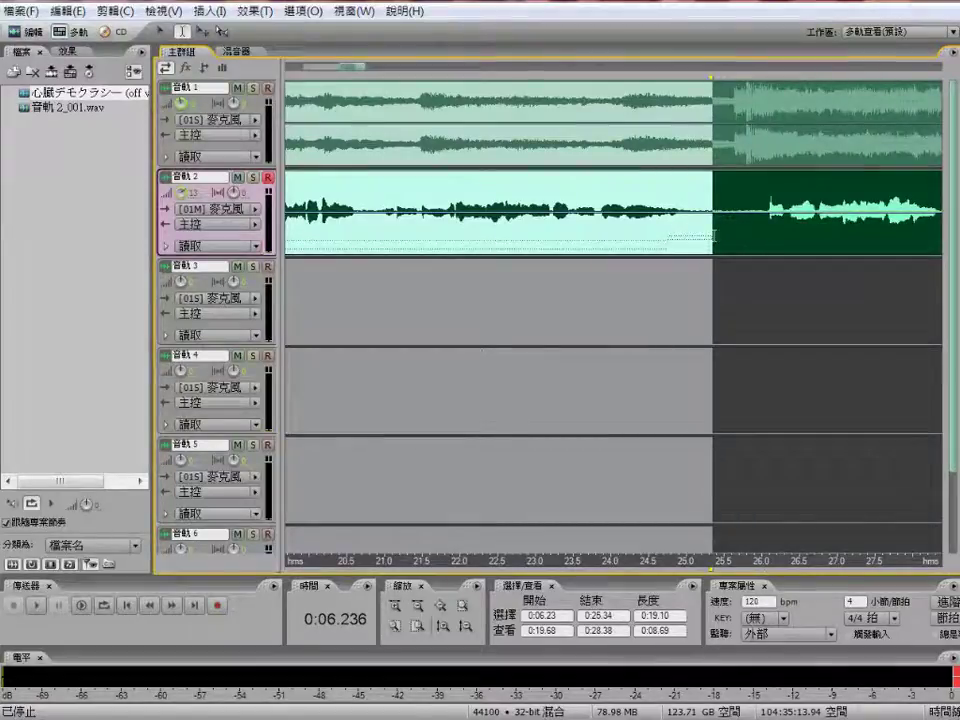
pyautogui.press('Delete')
pyautogui.hotkey('ctrl', 'v')
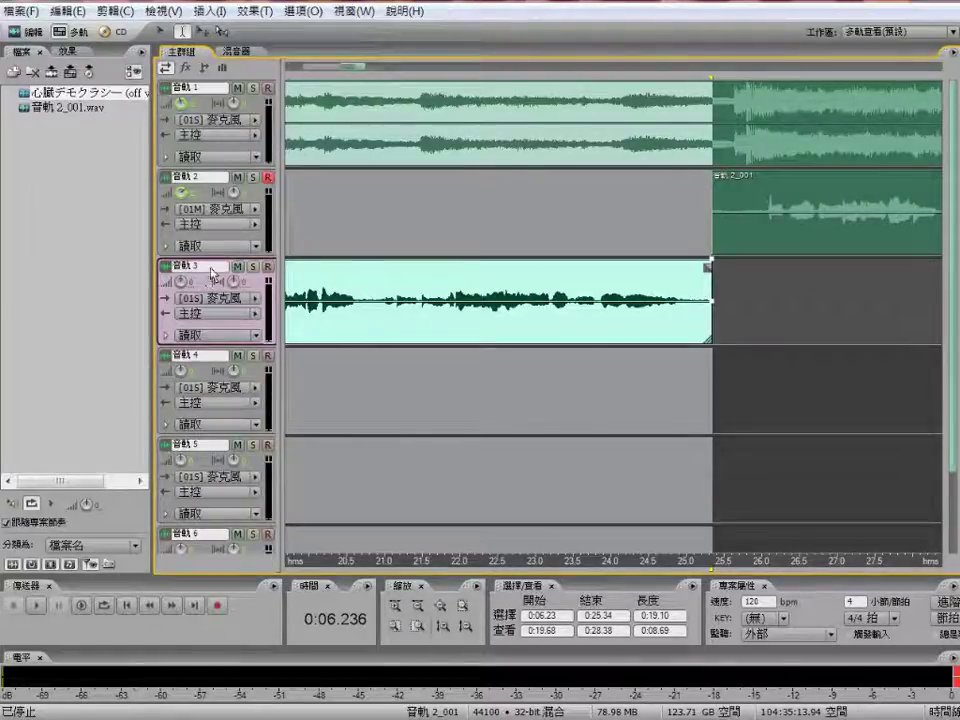
pyautogui.click(338, 224)
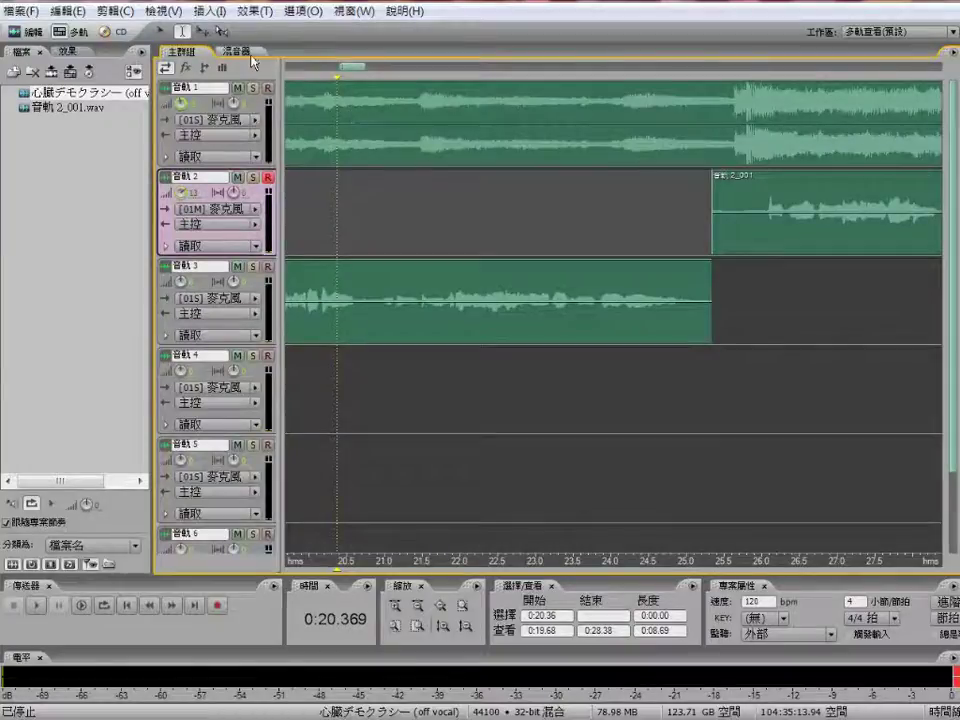
# Step: Add a Multiband Compressor with the Walkie Talkie preset to track 3 in the mixer and close the effects rack
pyautogui.click(238, 51)
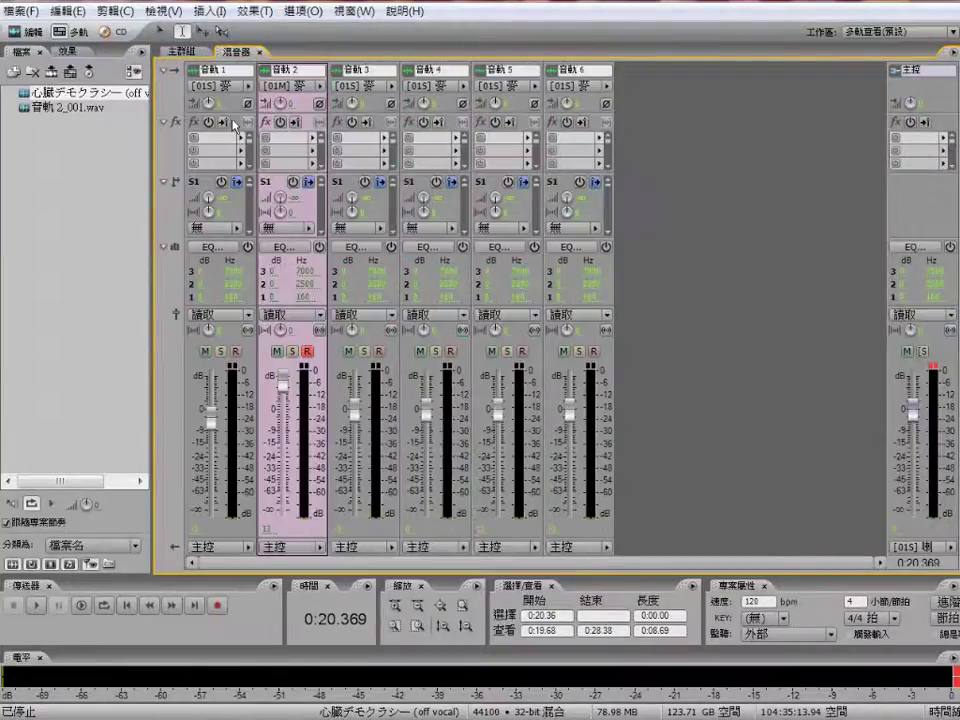
pyautogui.click(385, 143)
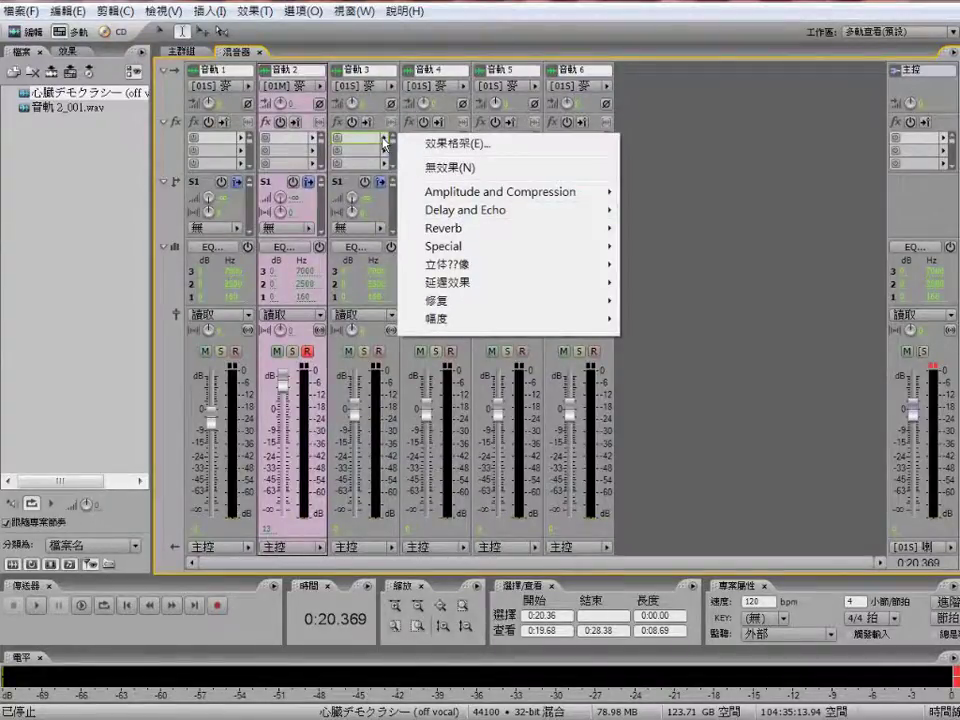
pyautogui.moveTo(442, 196)
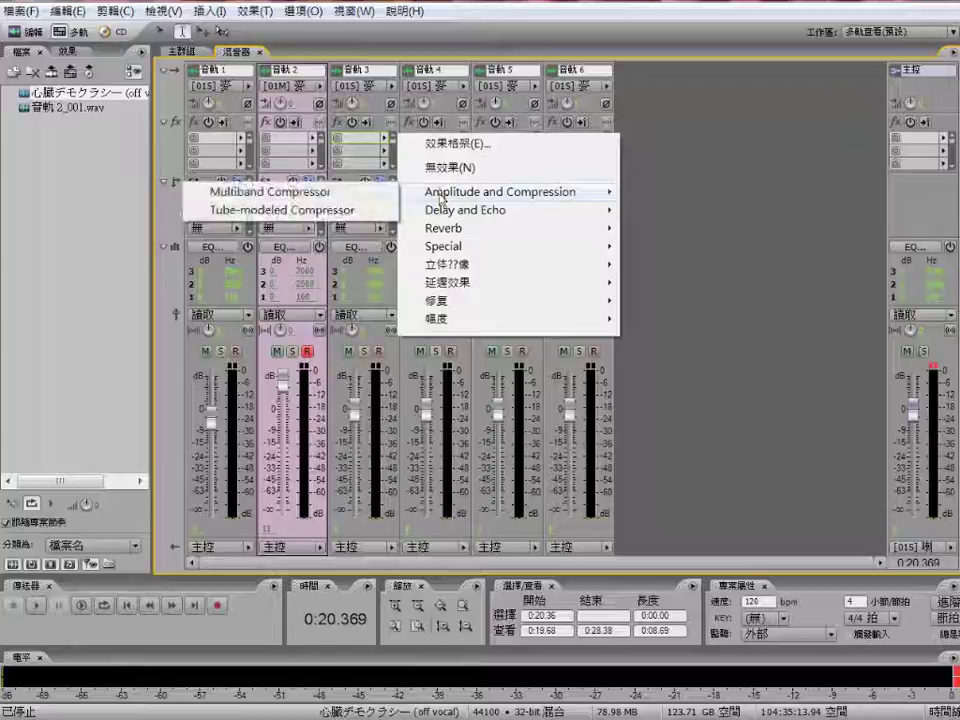
pyautogui.click(352, 196)
pyautogui.click(450, 129)
pyautogui.scroll(-2, 436, 245)
pyautogui.scroll(-1, 436, 245)
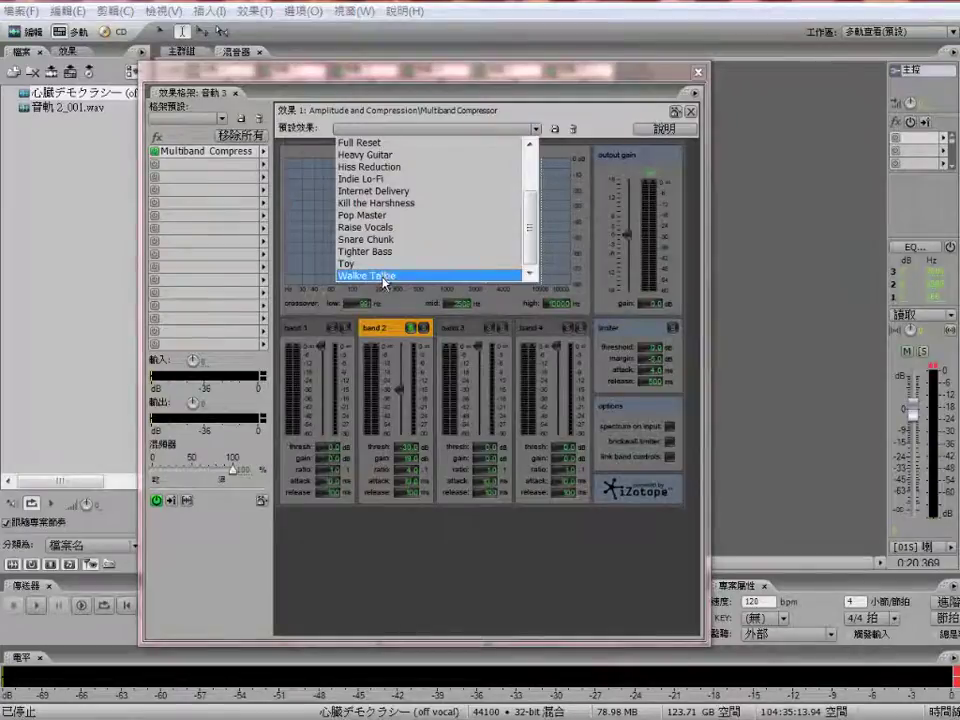
pyautogui.click(385, 276)
pyautogui.click(698, 72)
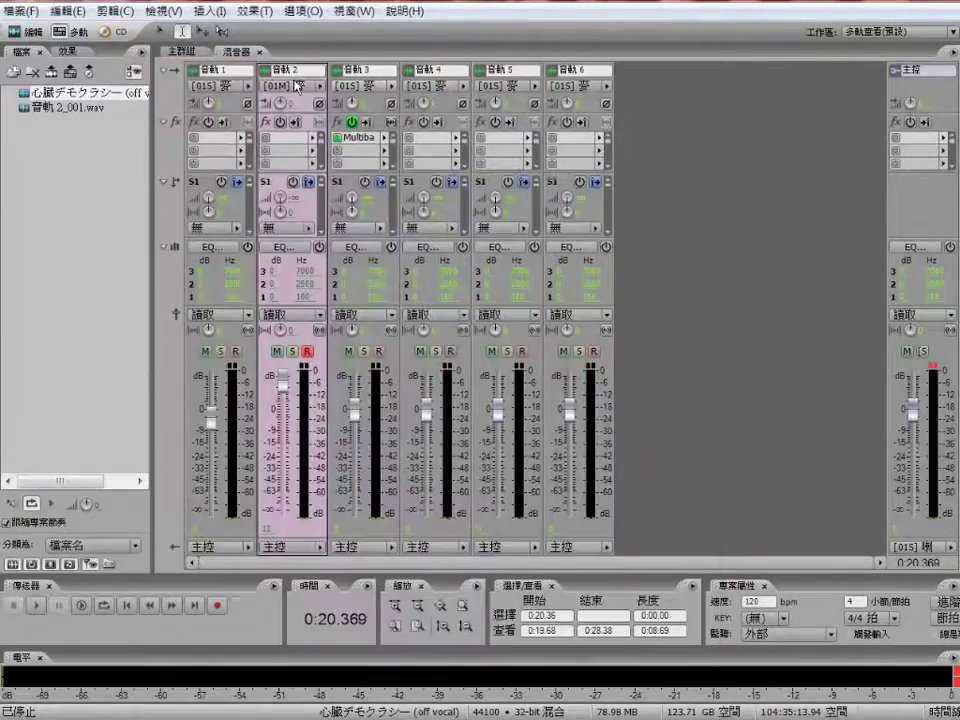
# Step: Return to the track view, play the mix from 0:05 through the track 3 vocals, adjust that track's volume and stop playback
pyautogui.click(190, 52)
pyautogui.click(440, 605)
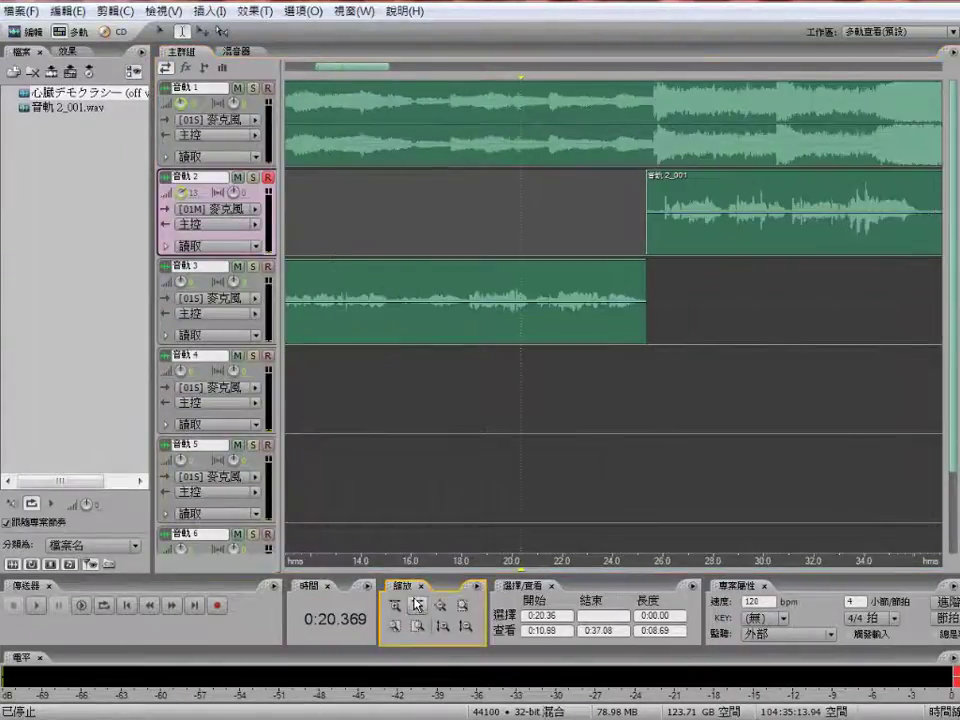
pyautogui.click(351, 391)
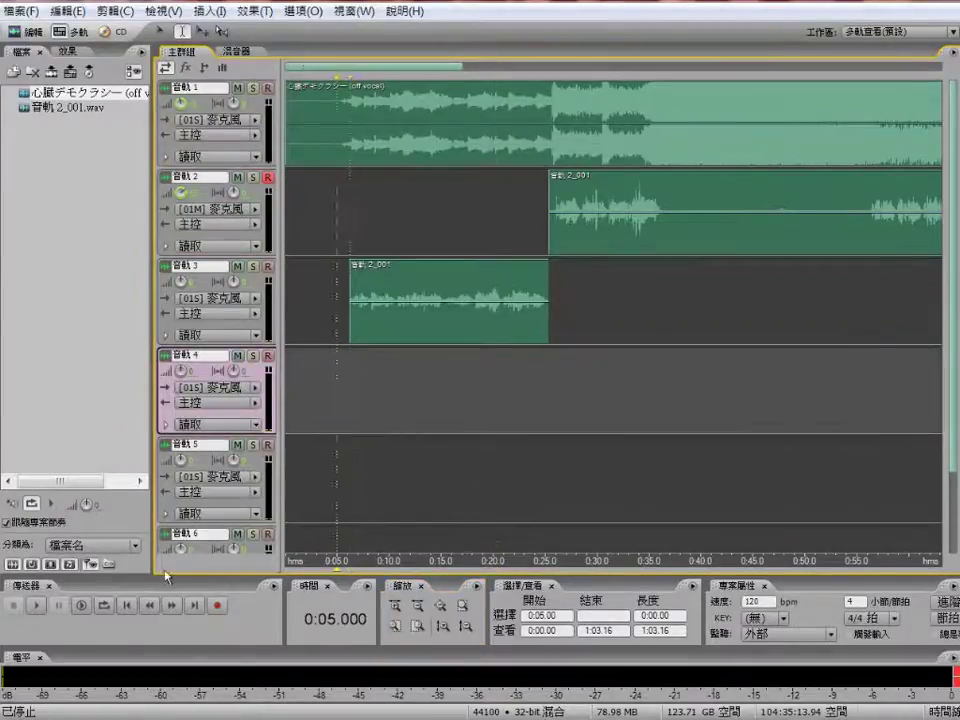
pyautogui.click(35, 606)
pyautogui.click(395, 605)
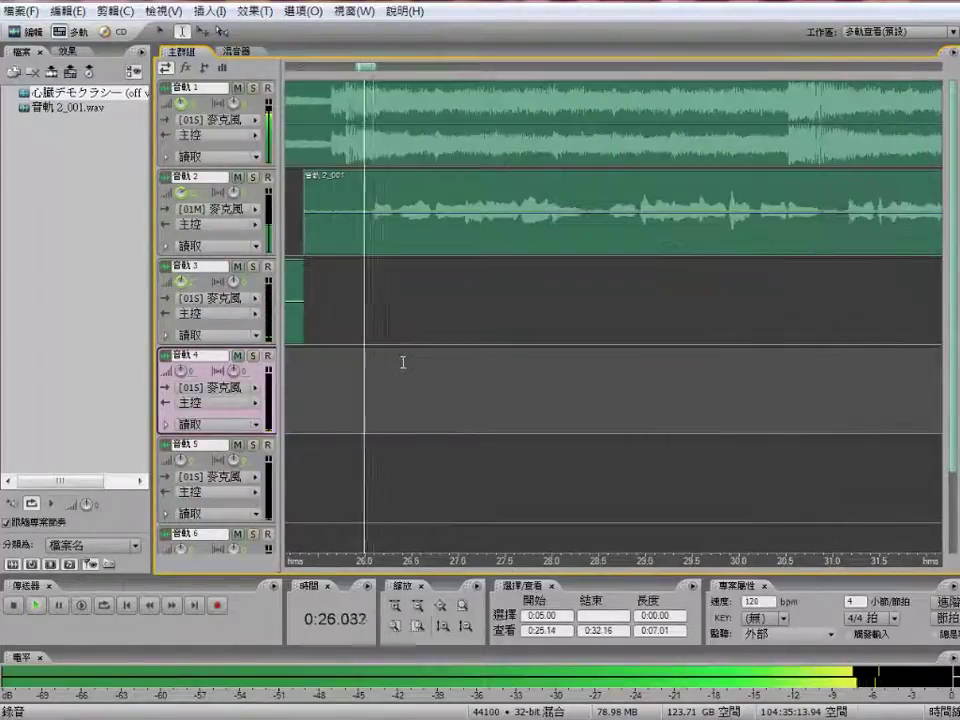
pyautogui.press('space')
pyautogui.click(268, 176)
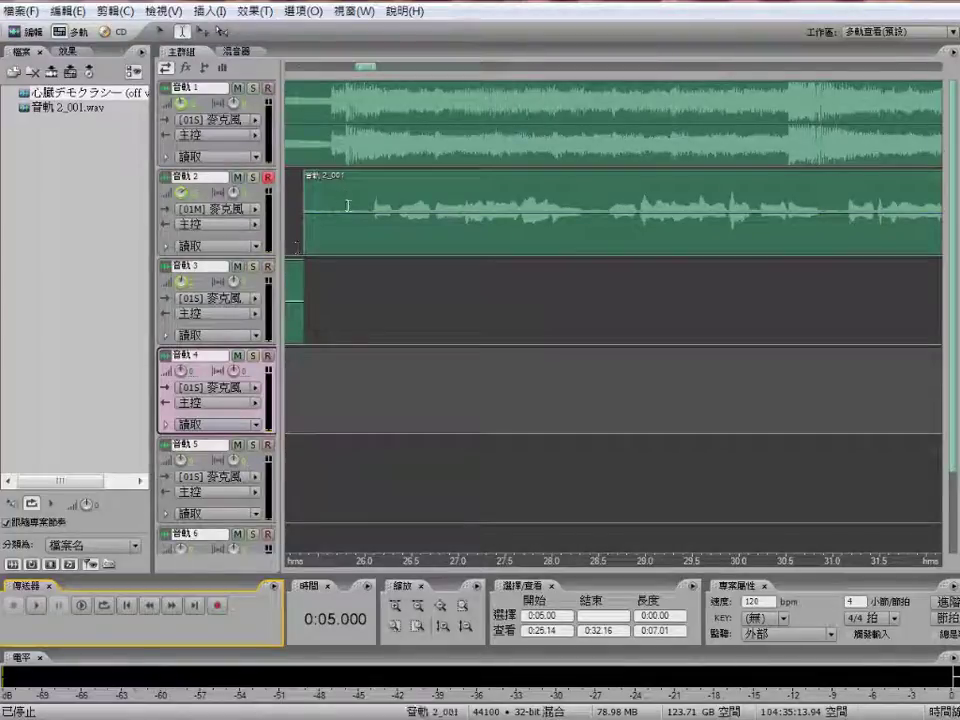
# Step: Split the vocal clip on track 2 at about 26.1 seconds and delete the silent part before the singing
pyautogui.moveTo(364, 66); pyautogui.dragTo(365, 67)
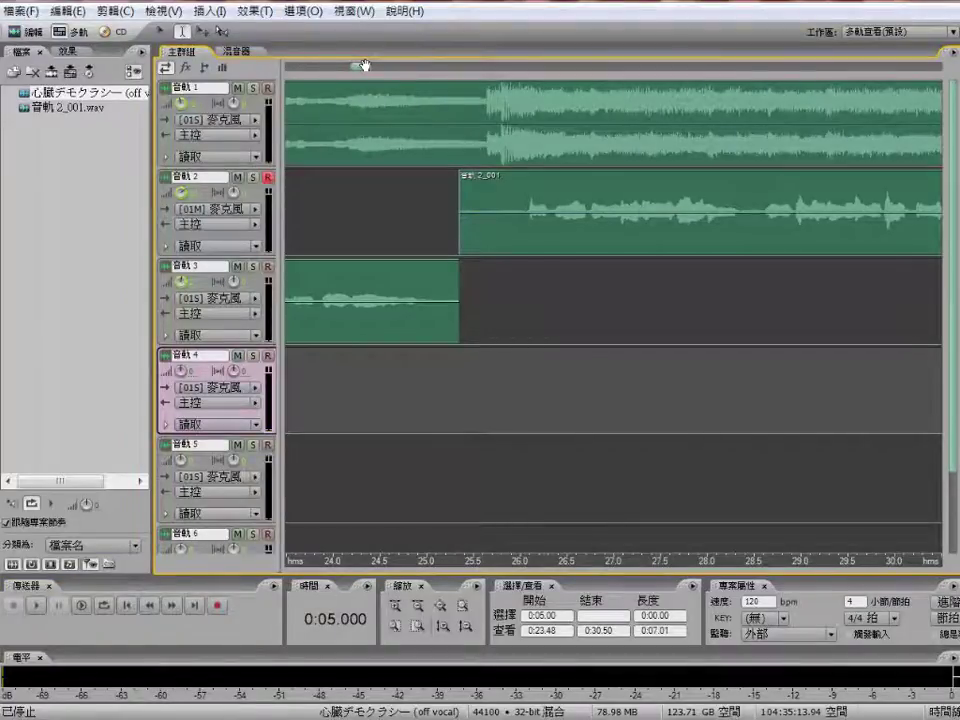
pyautogui.click(521, 227)
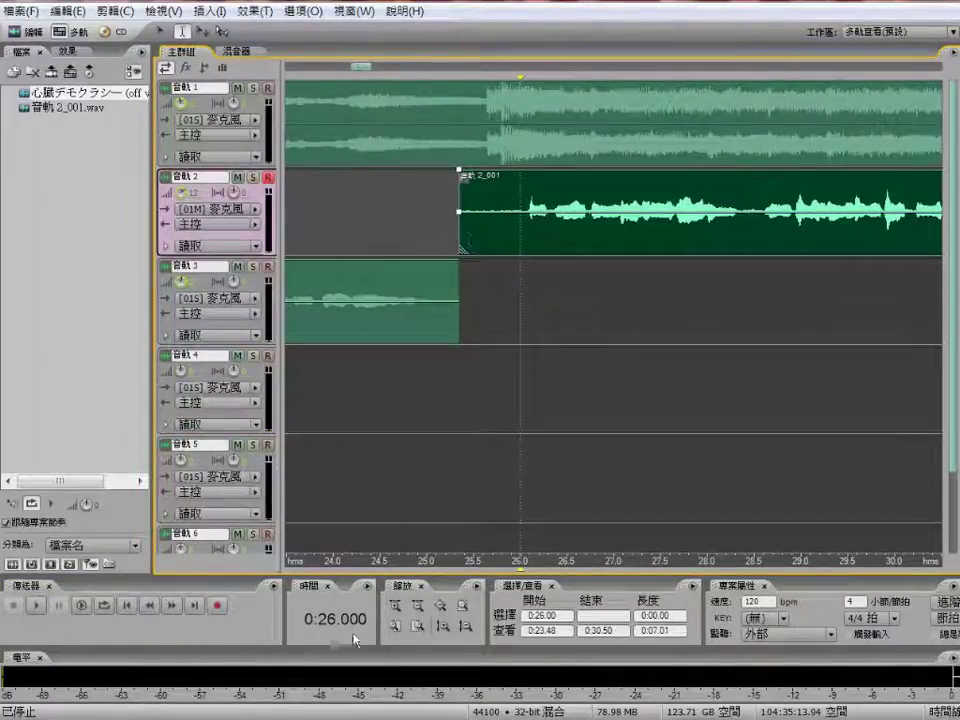
pyautogui.scroll(3, 589, 235)
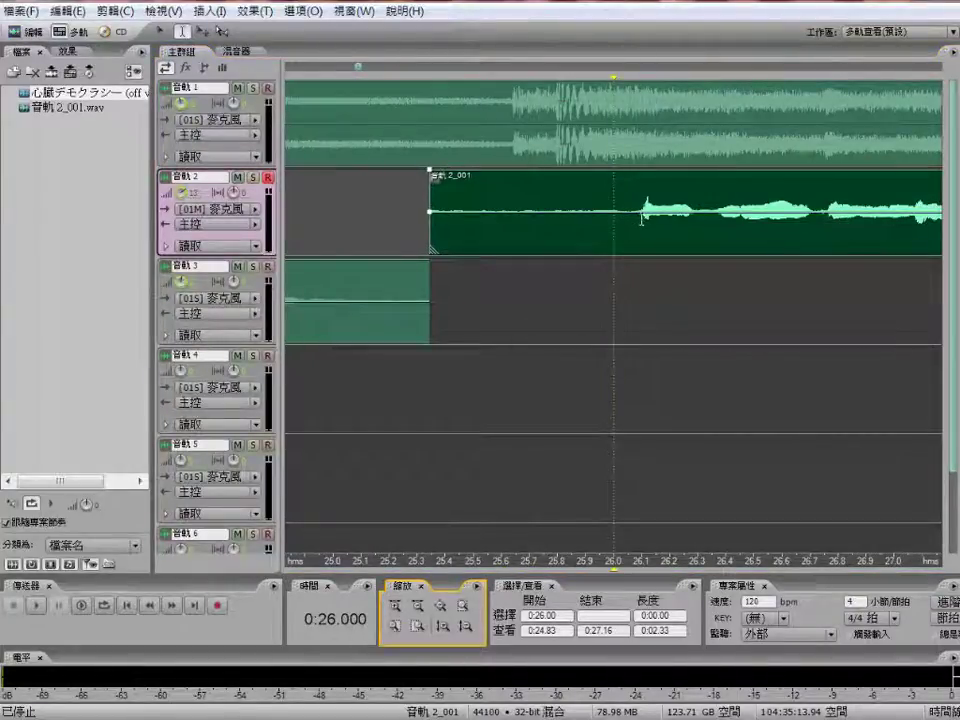
pyautogui.click(636, 229)
pyautogui.hotkey('ctrl', 'k')
pyautogui.click(534, 240)
pyautogui.press('Delete')
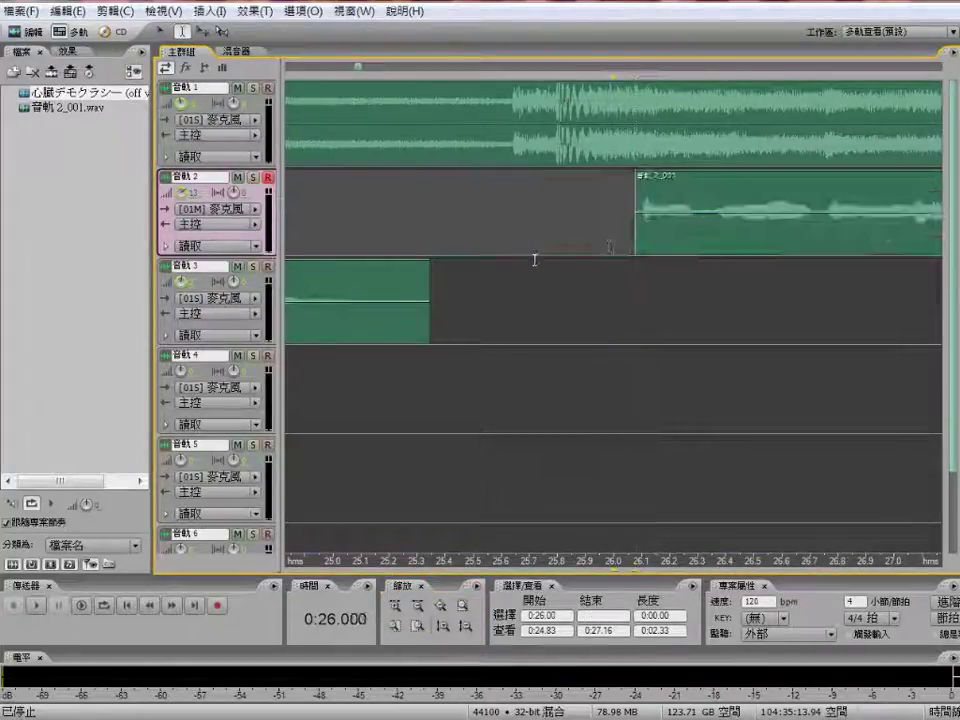
# Step: Play the mix from about 0:24.9 to check the transition from track 3 to track 2, and stop playback
pyautogui.click(310, 223)
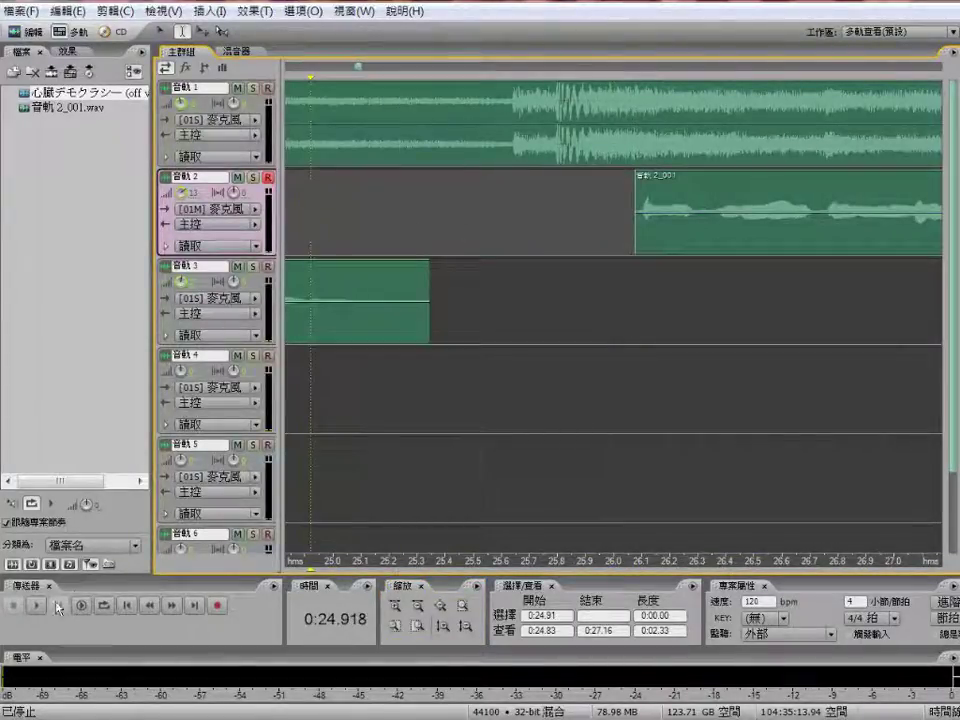
pyautogui.click(35, 605)
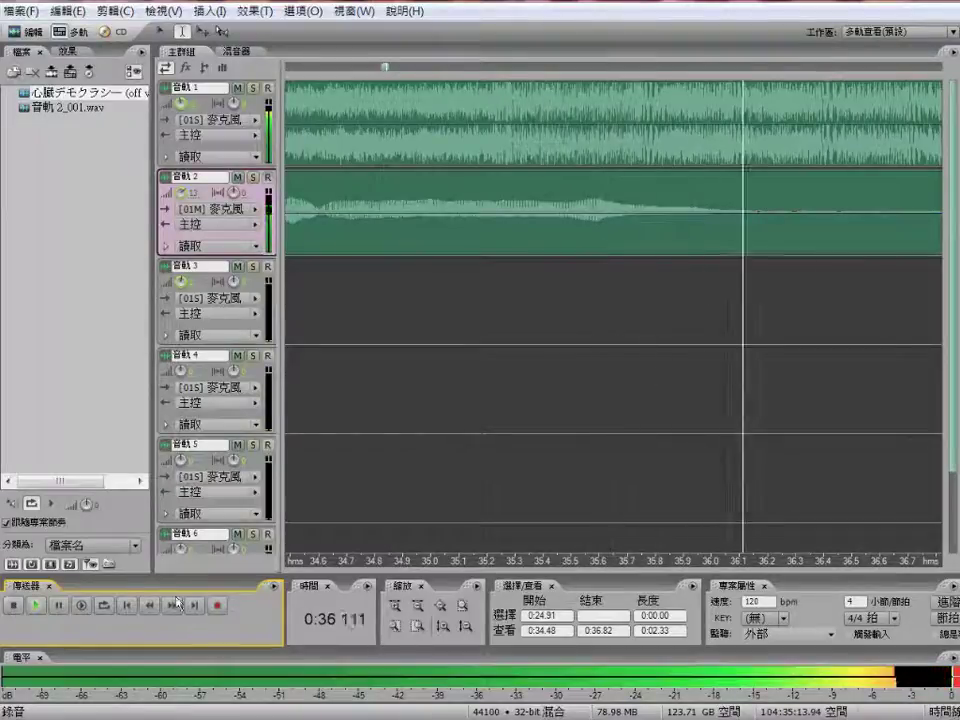
pyautogui.click(417, 605)
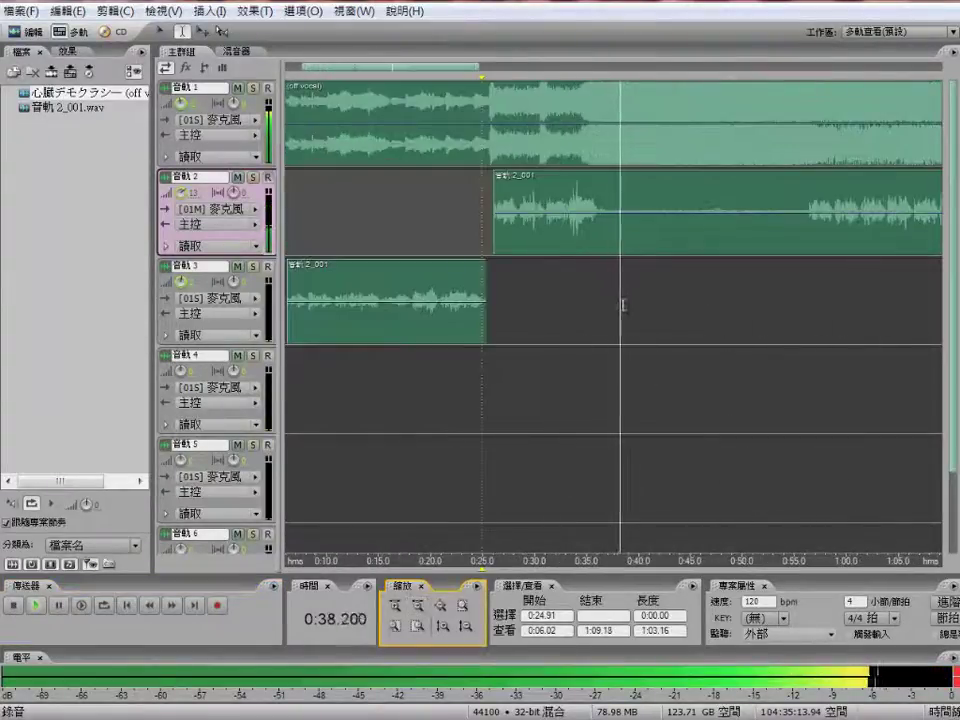
pyautogui.moveTo(429, 64); pyautogui.dragTo(506, 78)
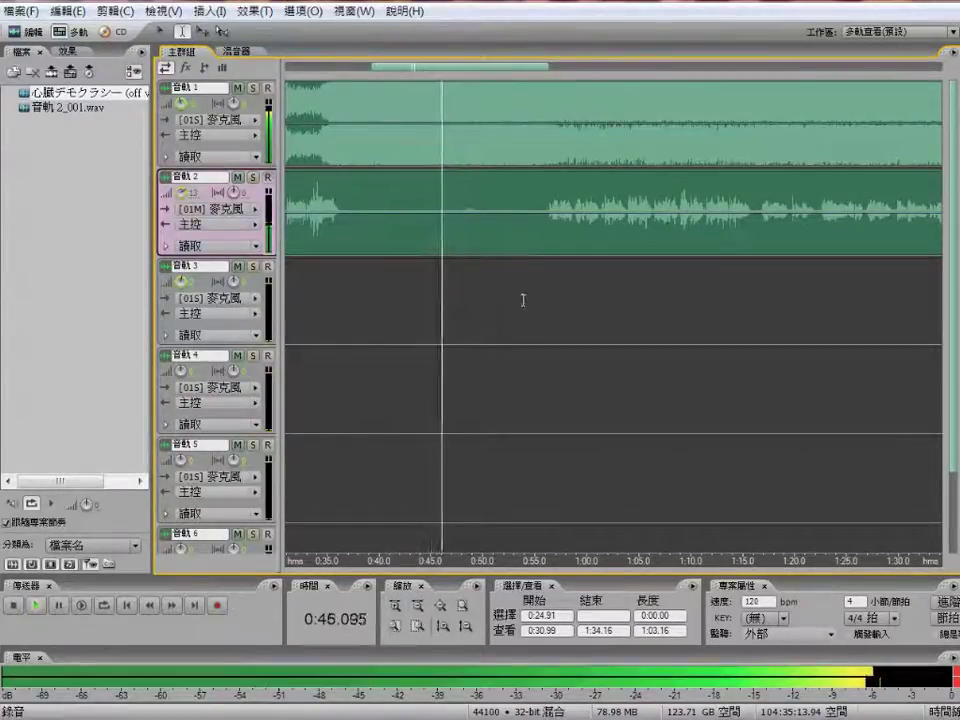
pyautogui.click(14, 606)
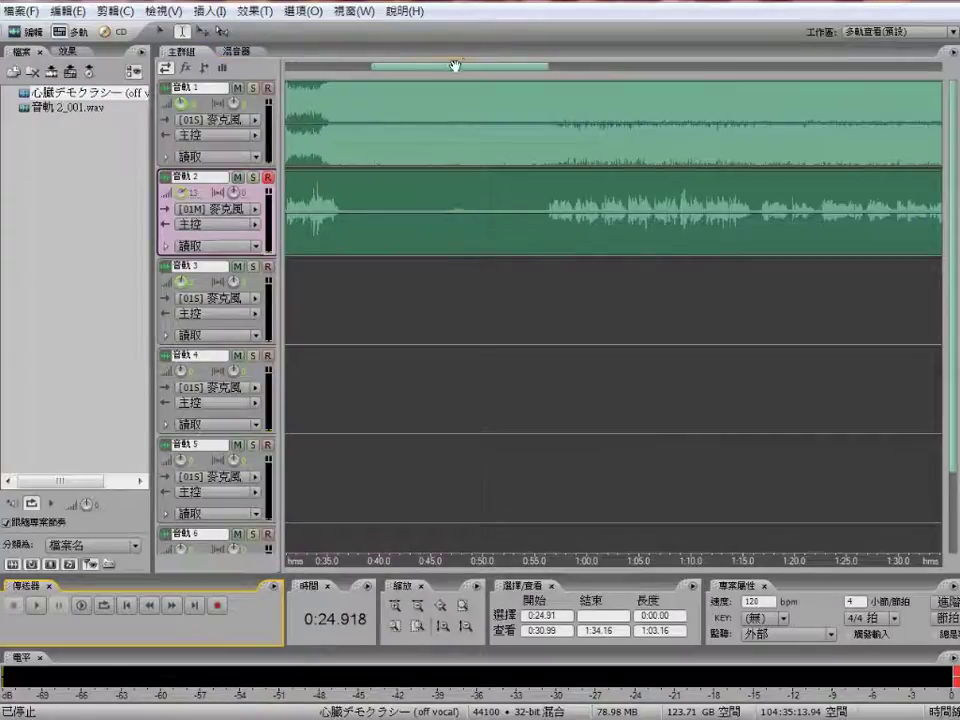
# Step: Return the playhead to the start of the song and play the mix until the vocals end
pyautogui.moveTo(455, 66); pyautogui.dragTo(305, 66)
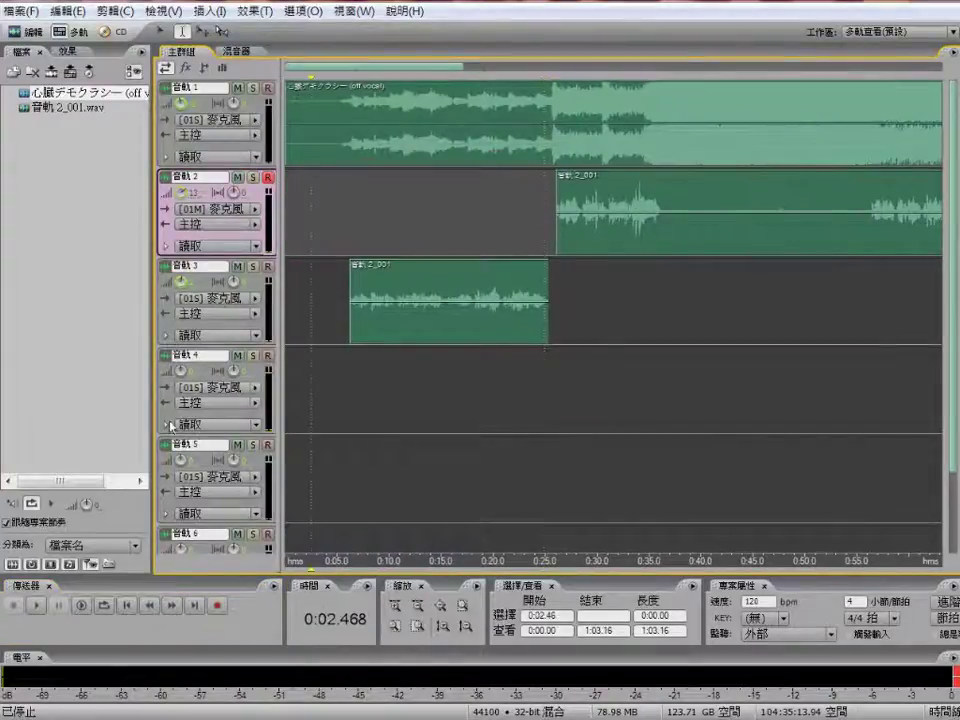
pyautogui.click(127, 606)
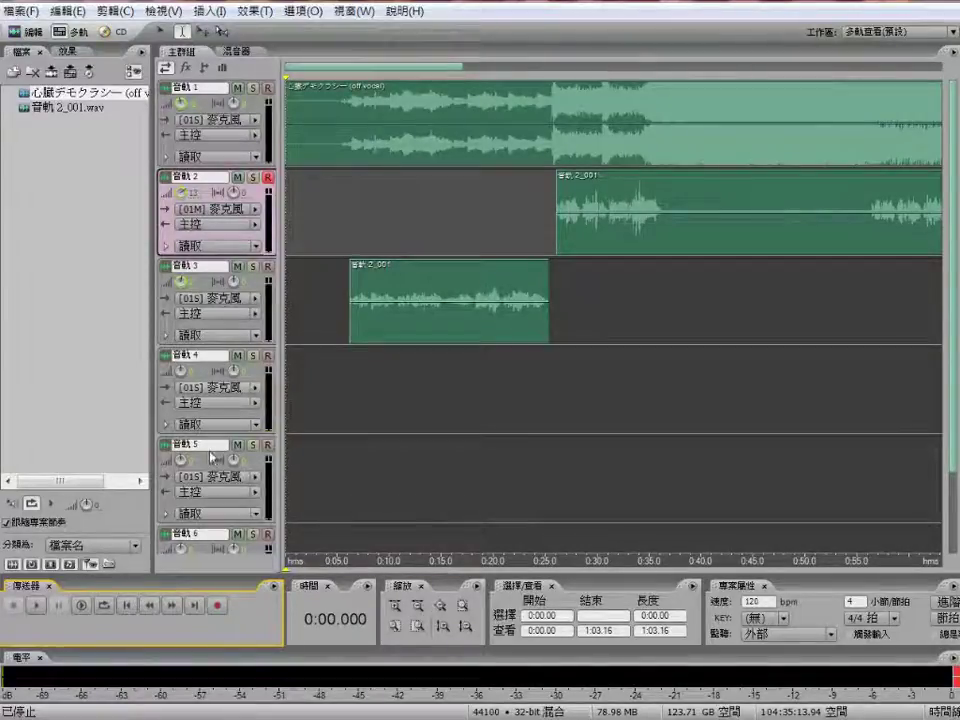
pyautogui.click(36, 605)
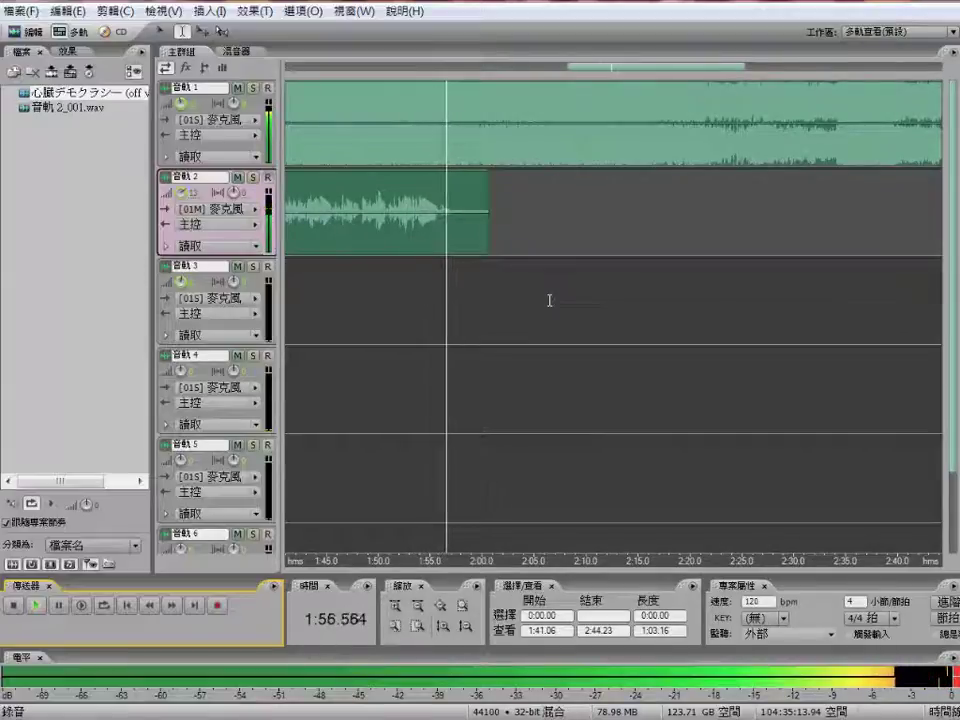
# Step: Stop playback and show the whole session in the track view from the start of the song
pyautogui.click(13, 605)
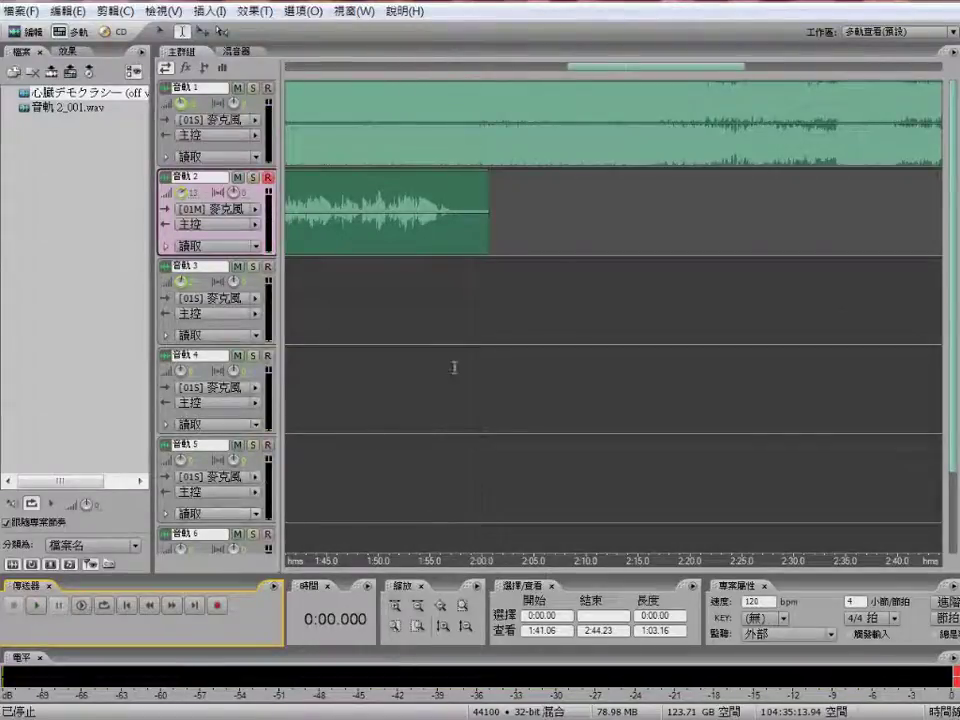
pyautogui.moveTo(677, 70); pyautogui.dragTo(375, 64)
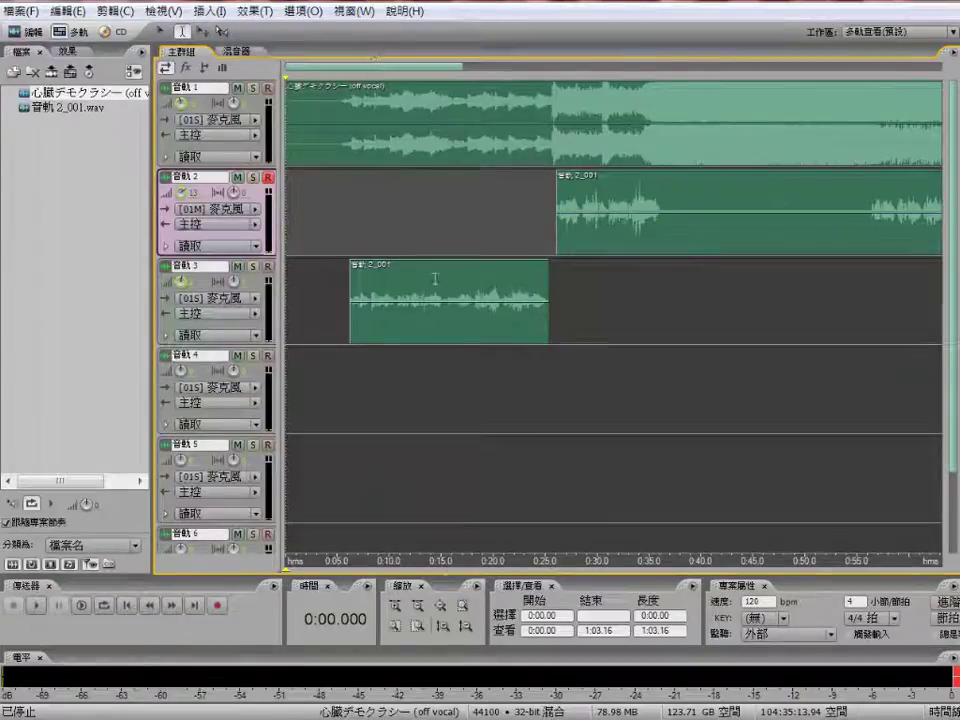
pyautogui.click(421, 603)
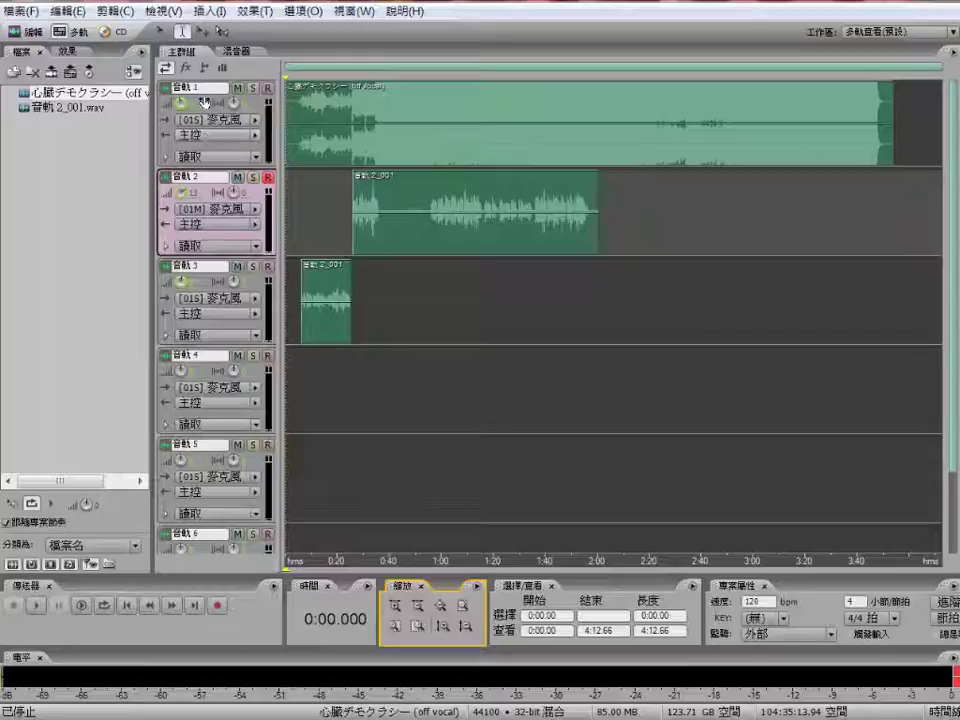
# Step: Show the mixer, open track 2's input gain value for editing, and return to the track view
pyautogui.click(237, 52)
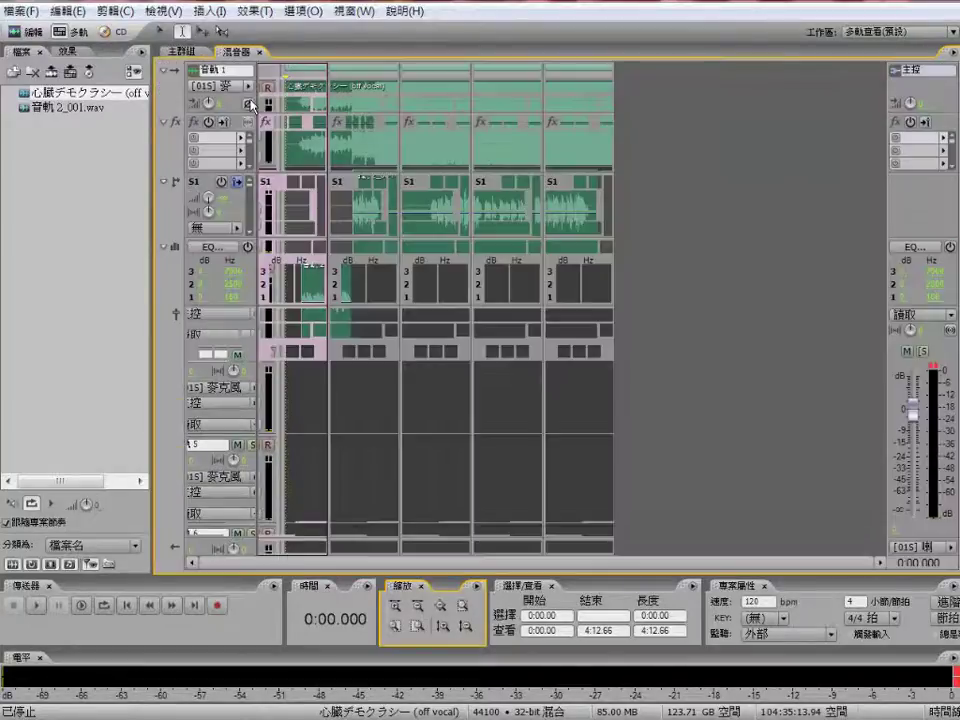
pyautogui.click(297, 104)
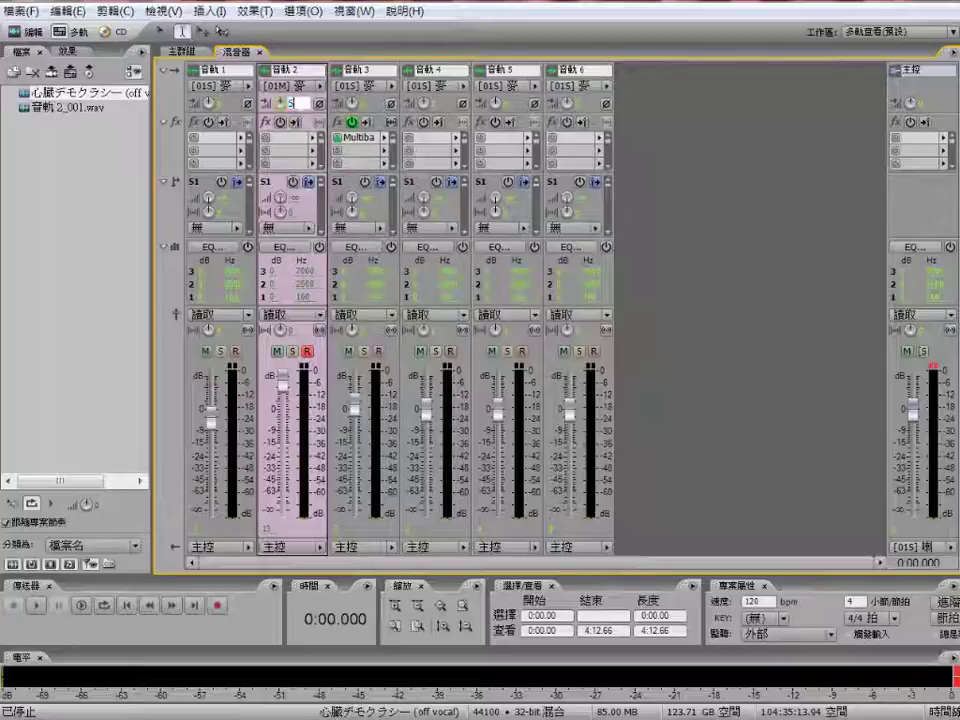
pyautogui.click(178, 51)
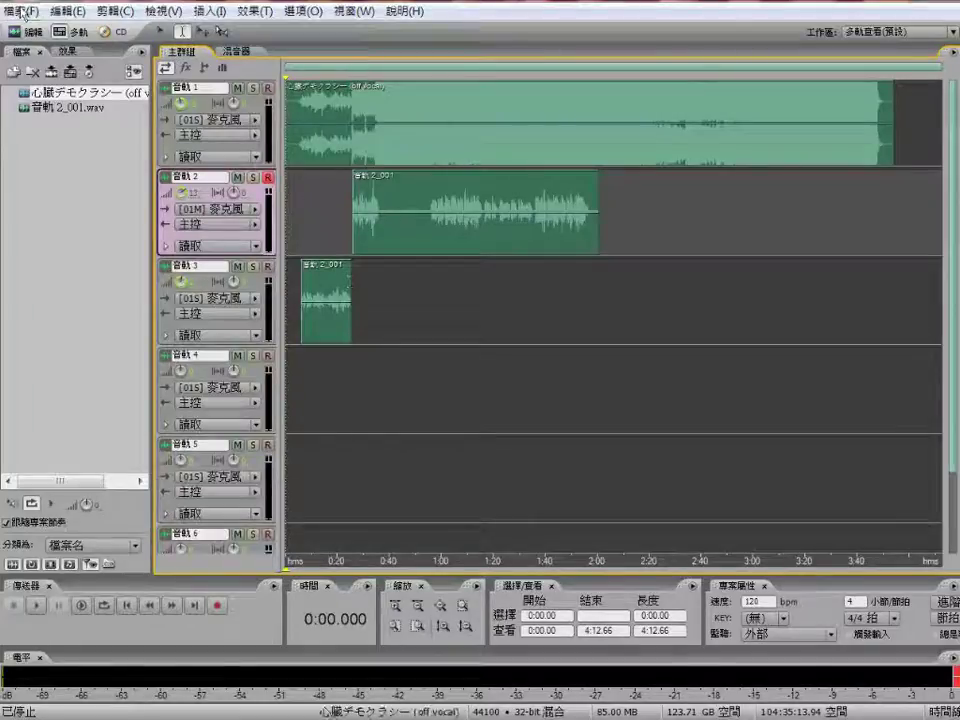
pyautogui.click(22, 12)
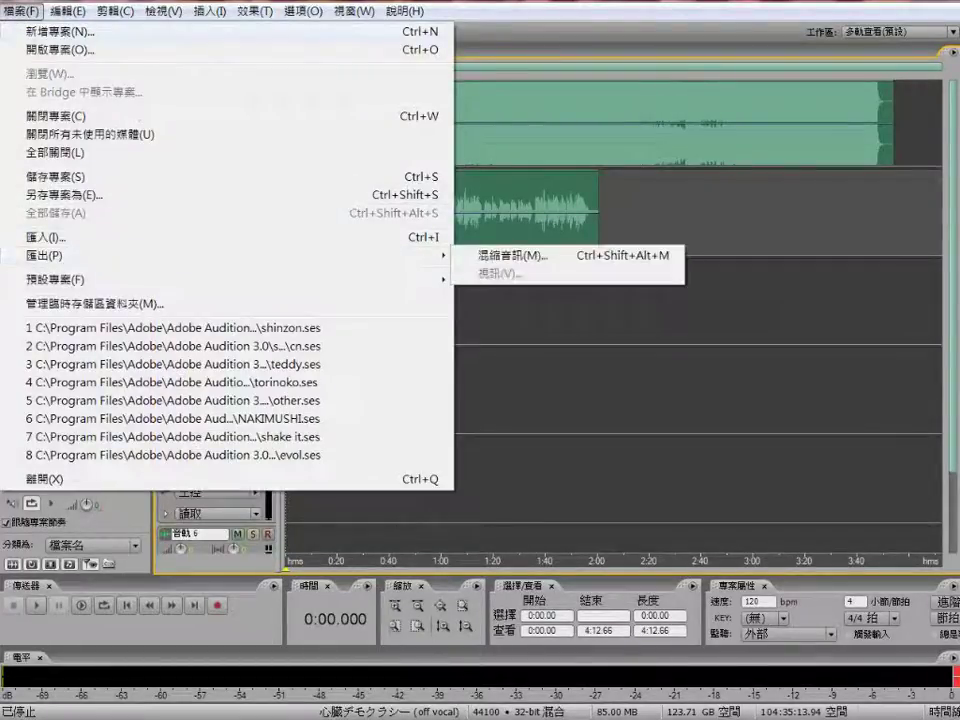
pyautogui.click(171, 3)
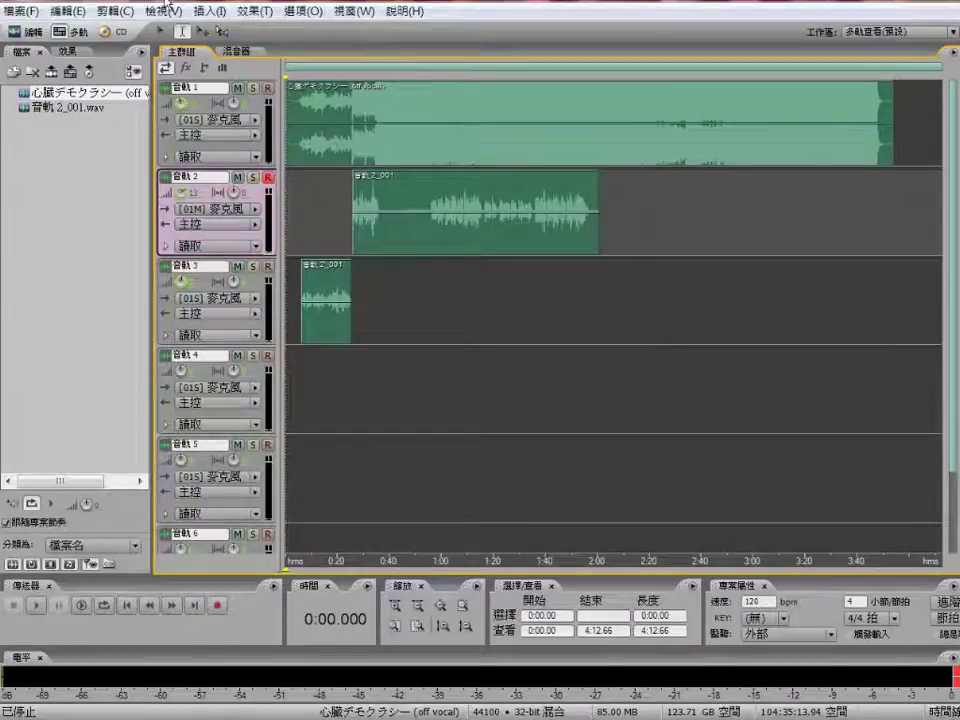
pyautogui.click(395, 341)
pyautogui.press('ctrl')
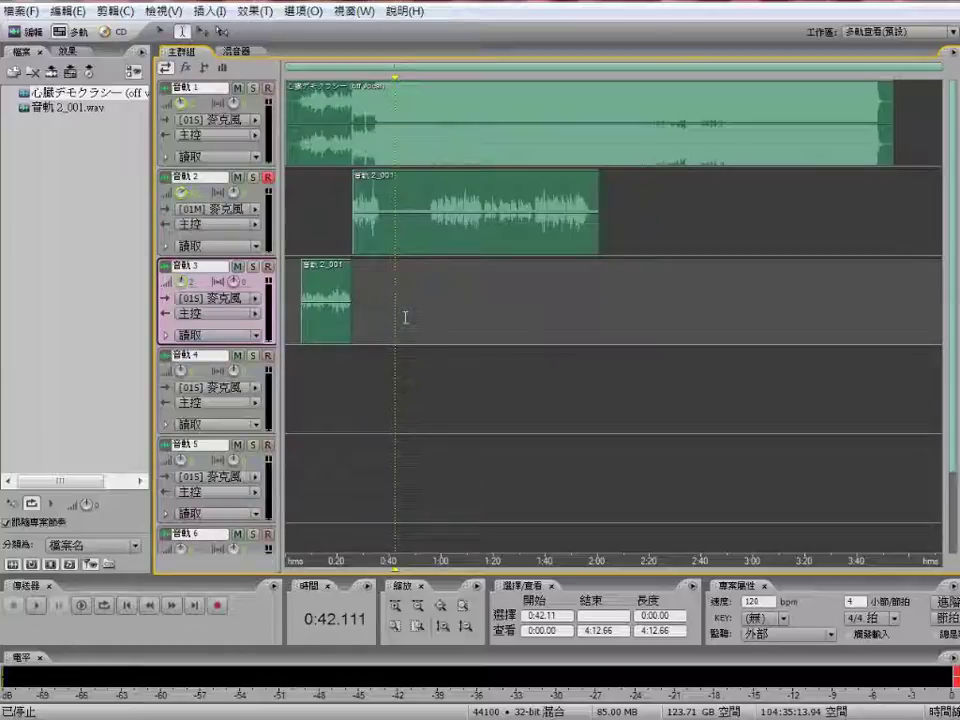
pyautogui.click(343, 395)
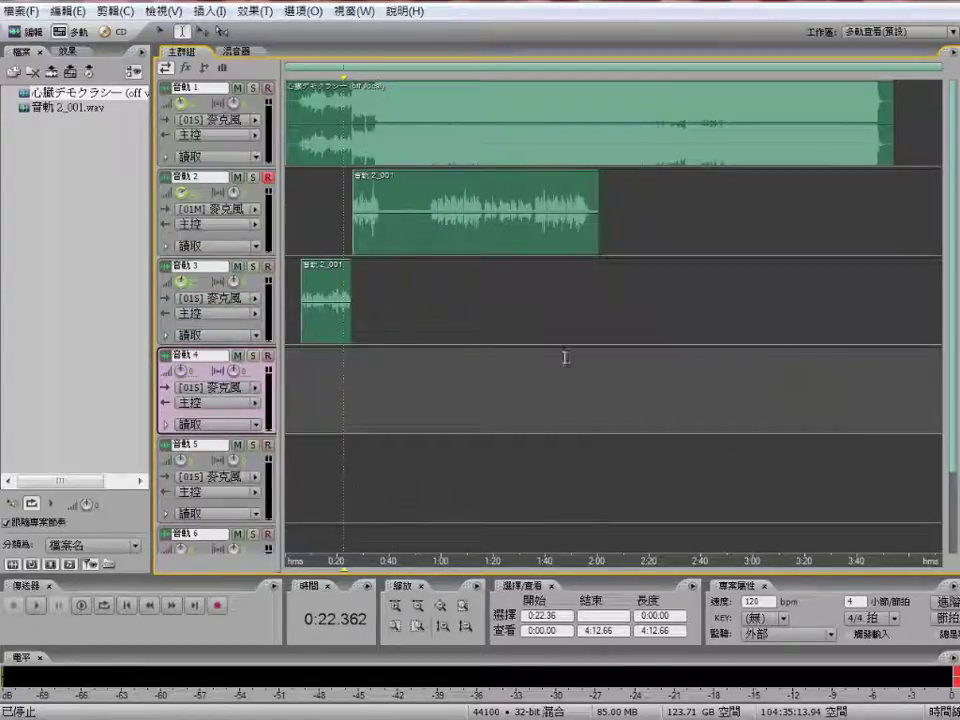
# Step: Open the audio mixdown export for the entire session in Windows PCM format and shorten the proposed file name to shinzon_
pyautogui.click(22, 11)
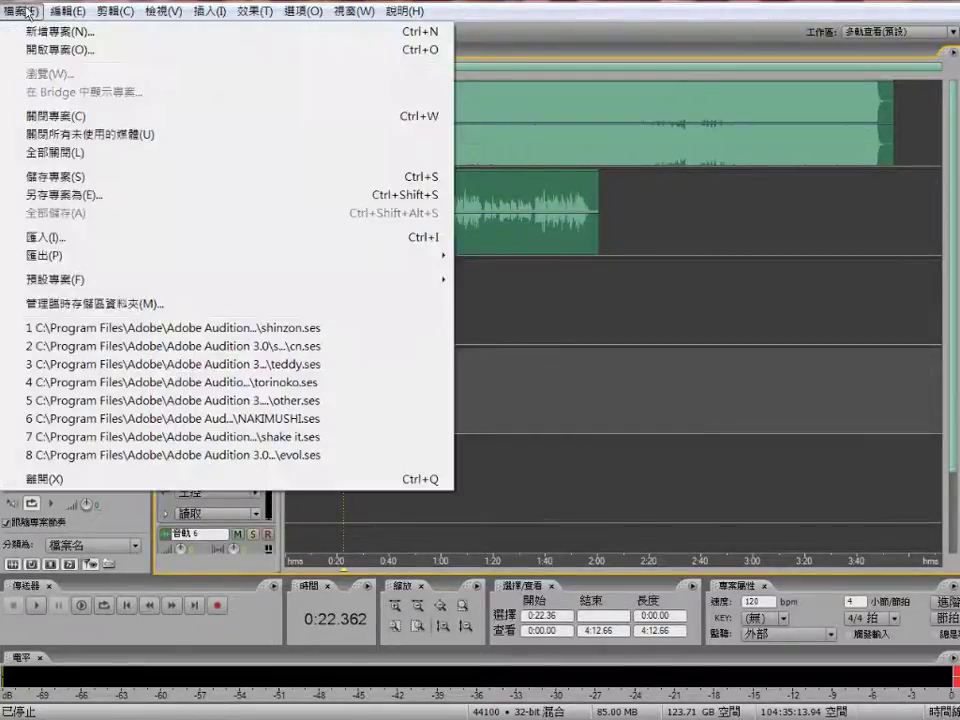
pyautogui.moveTo(146, 264)
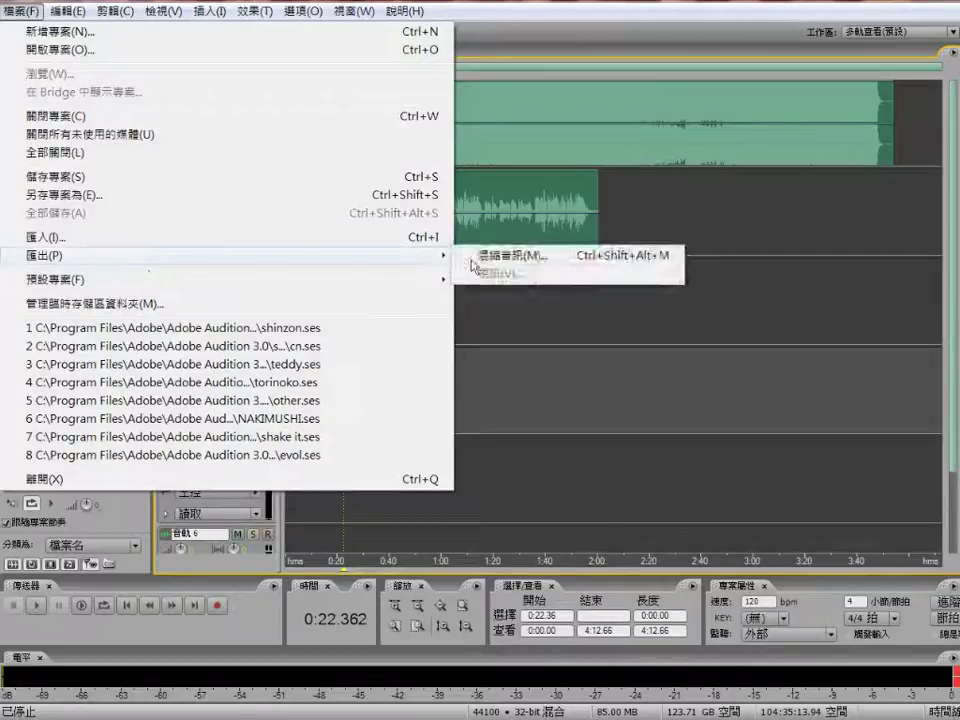
pyautogui.click(474, 258)
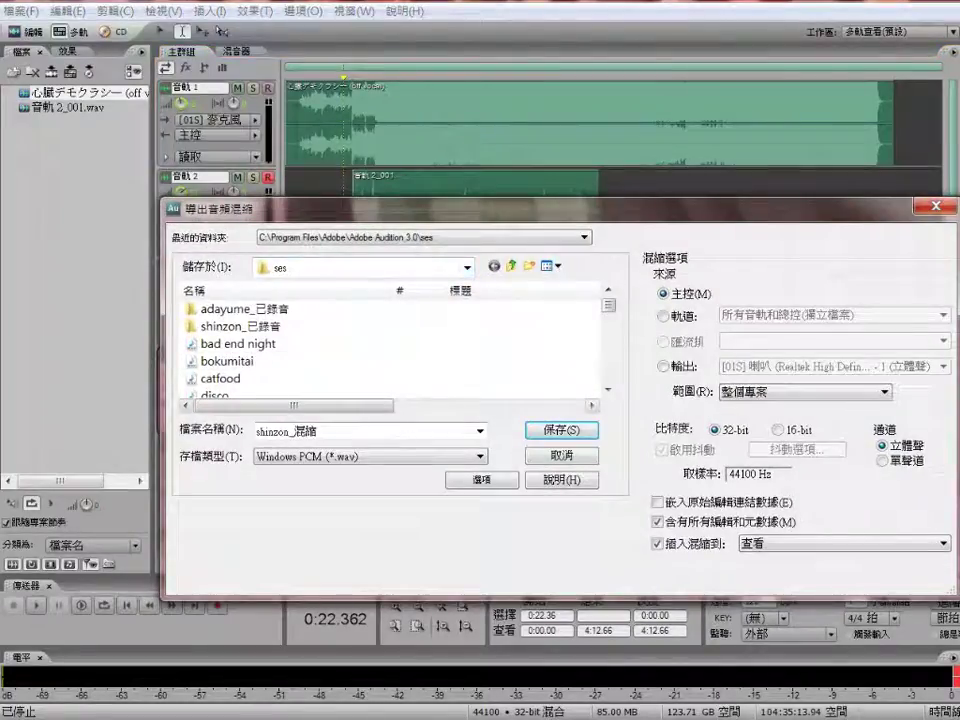
pyautogui.press('BackSpace')
pyautogui.press('BackSpace')
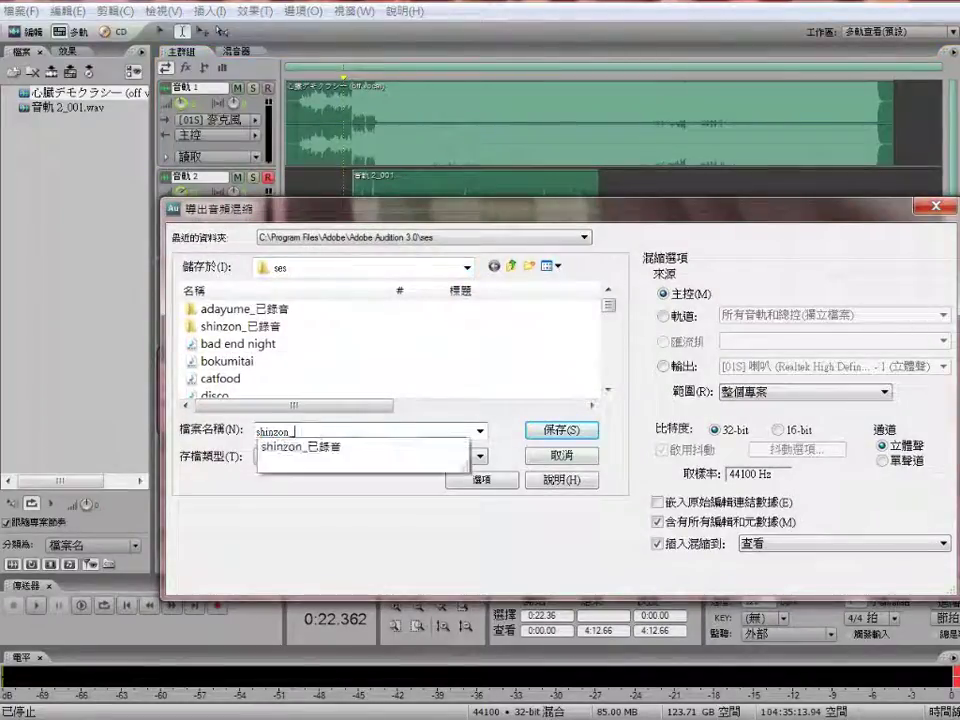
pyautogui.press('Down')
pyautogui.press('Return')
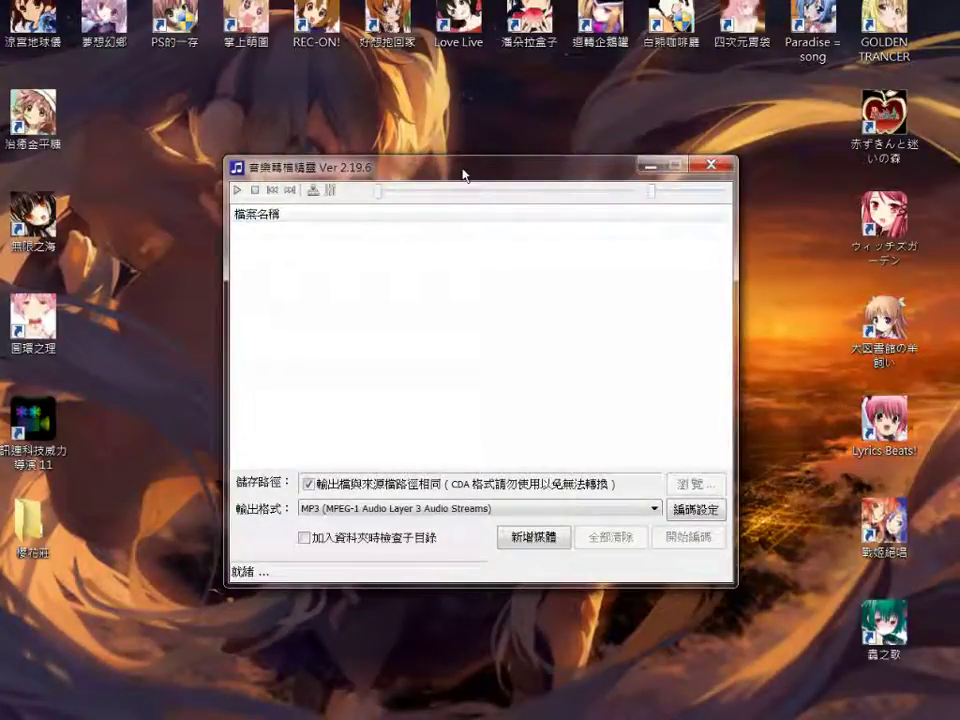
# Step: In the 音樂轉檔精靈 converter, browse the ses folder for media to add, cancel the selection and close the converter
pyautogui.click(550, 540)
pyautogui.click(580, 552)
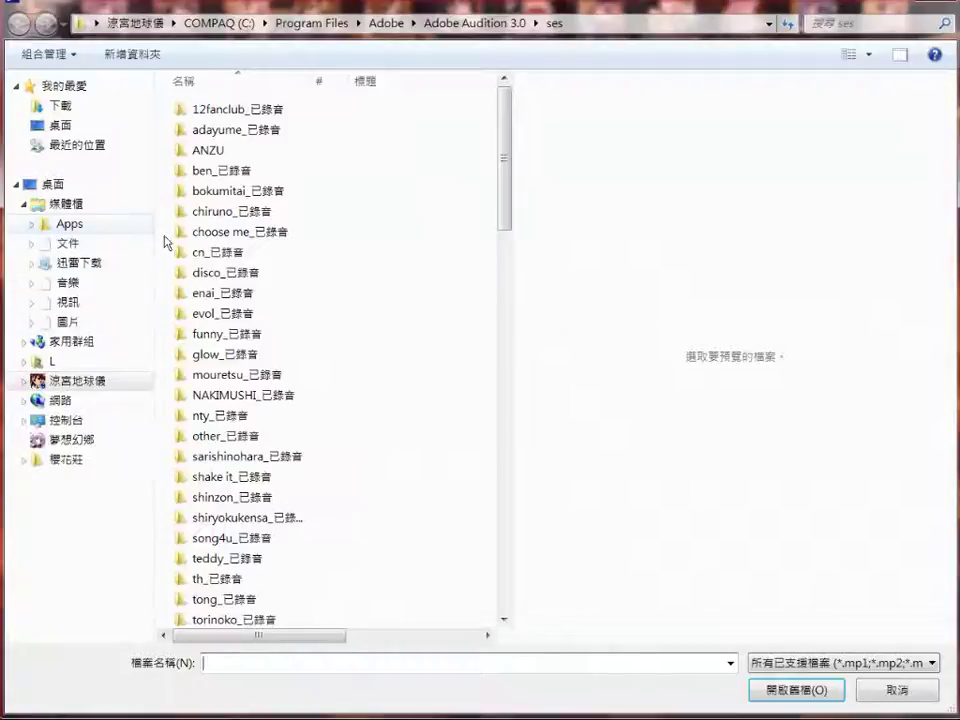
pyautogui.moveTo(506, 156); pyautogui.dragTo(476, 397)
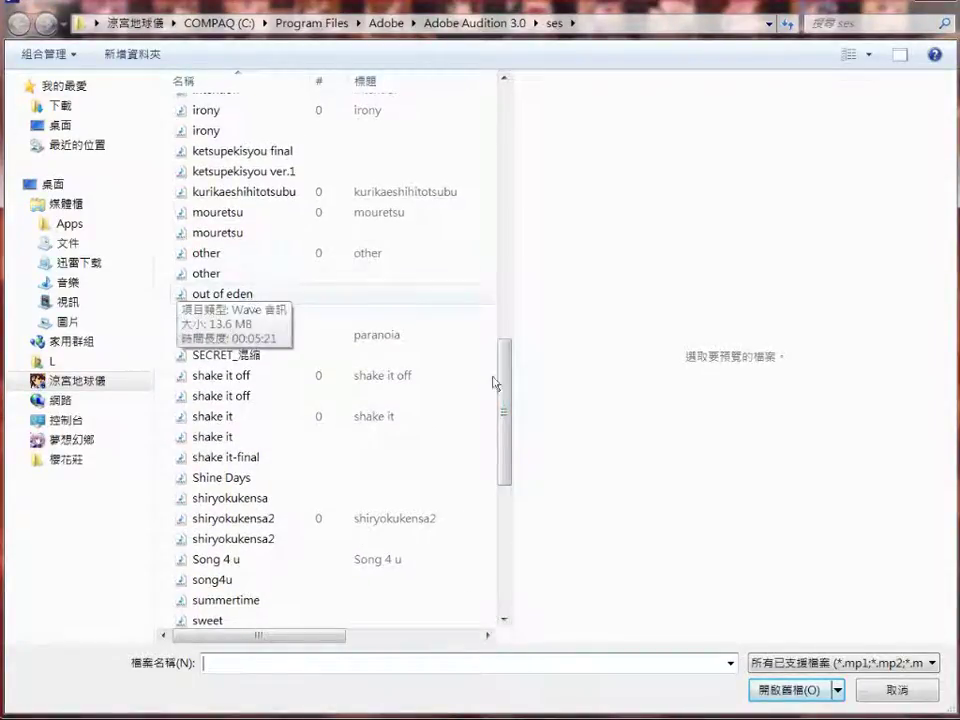
pyautogui.click(897, 692)
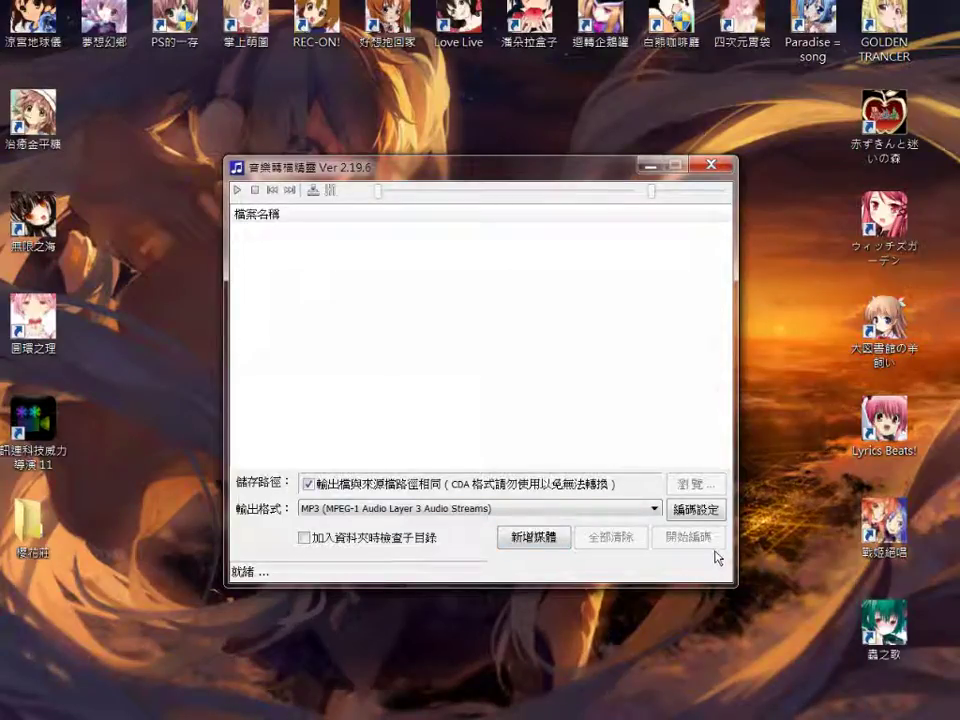
pyautogui.click(720, 168)
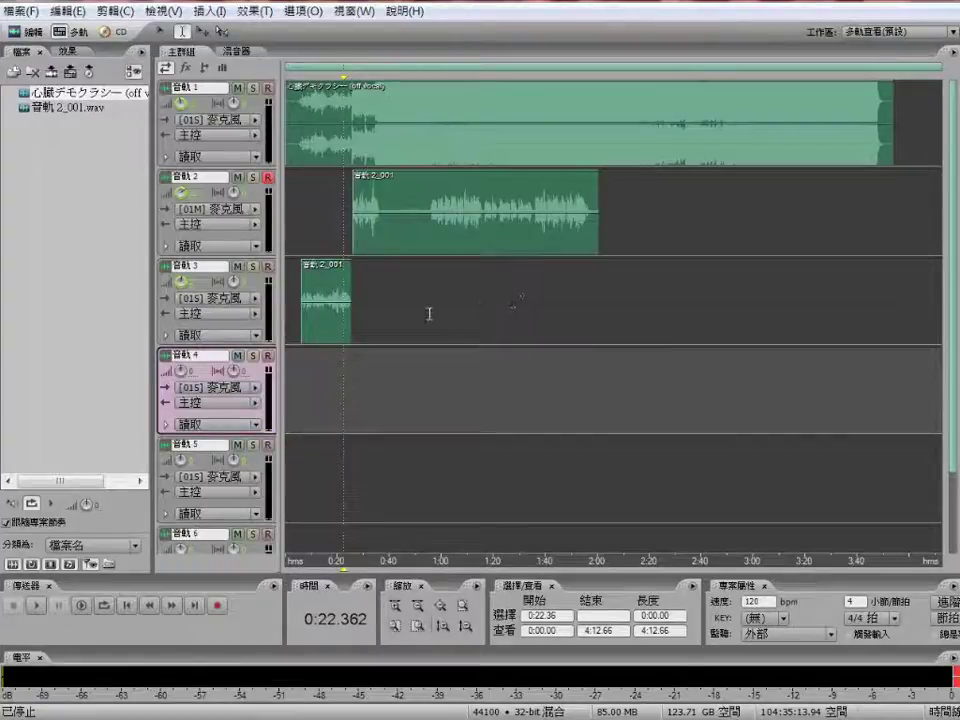
# Step: Check track 3's effect slots in Adobe Audition's mixer and return to the track view
pyautogui.click(364, 288)
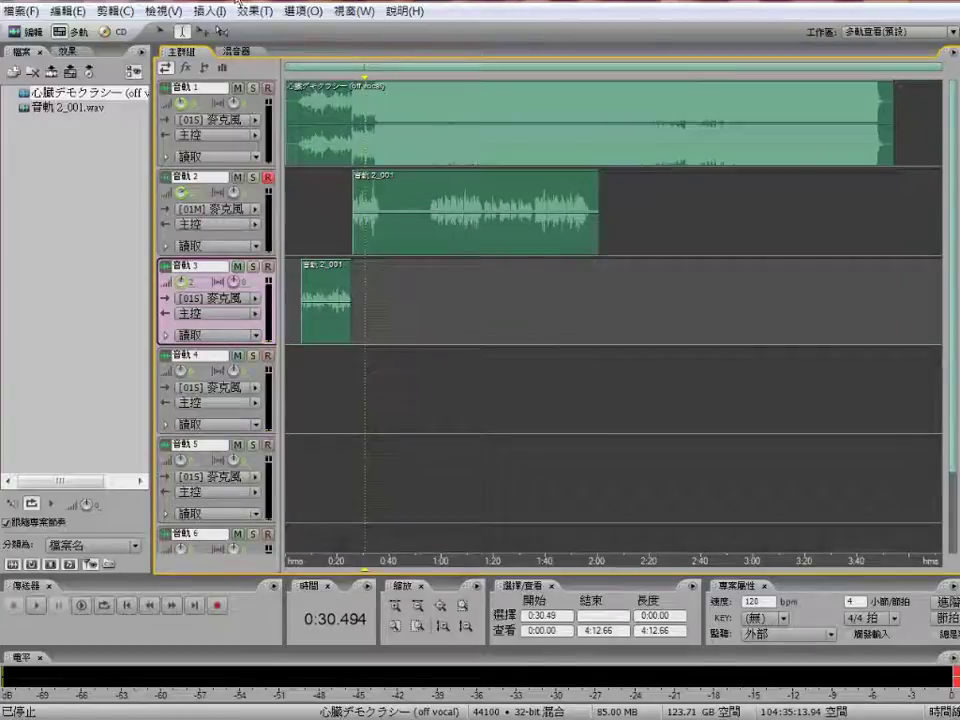
pyautogui.click(230, 52)
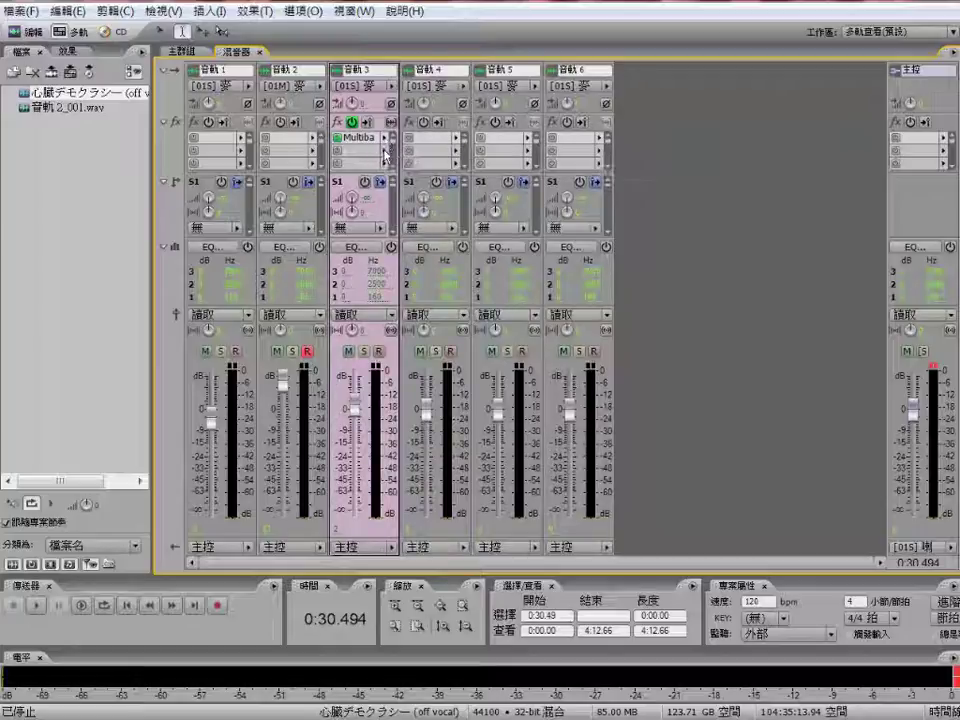
pyautogui.click(178, 51)
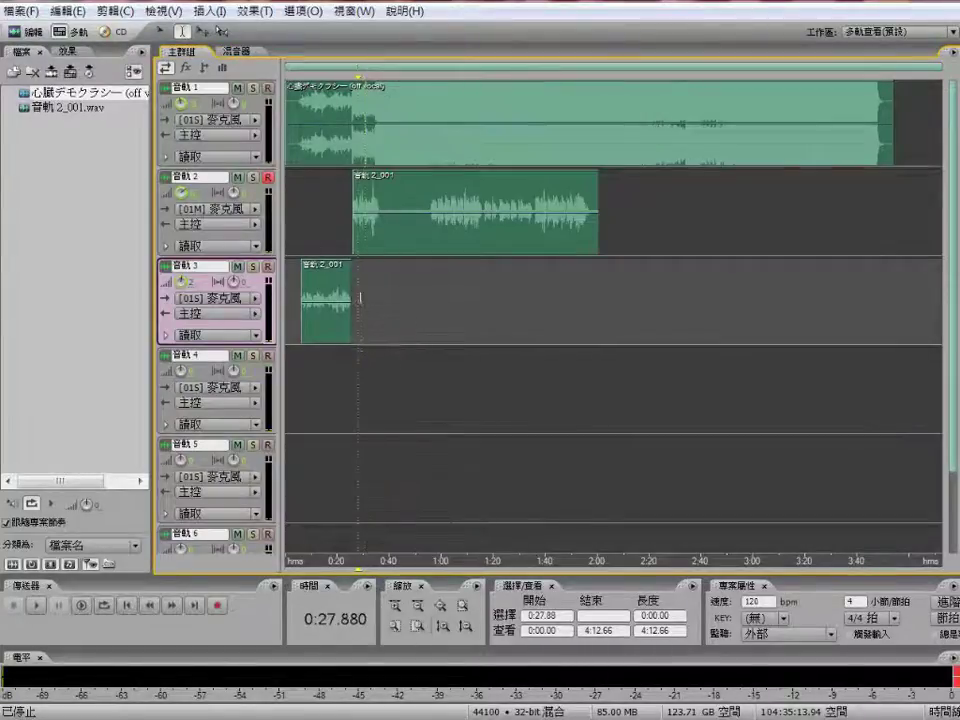
# Step: Select the last sung phrase of the track 3 clip, from about 0:23.83 to the clip's end at 0:25.34
pyautogui.click(396, 605)
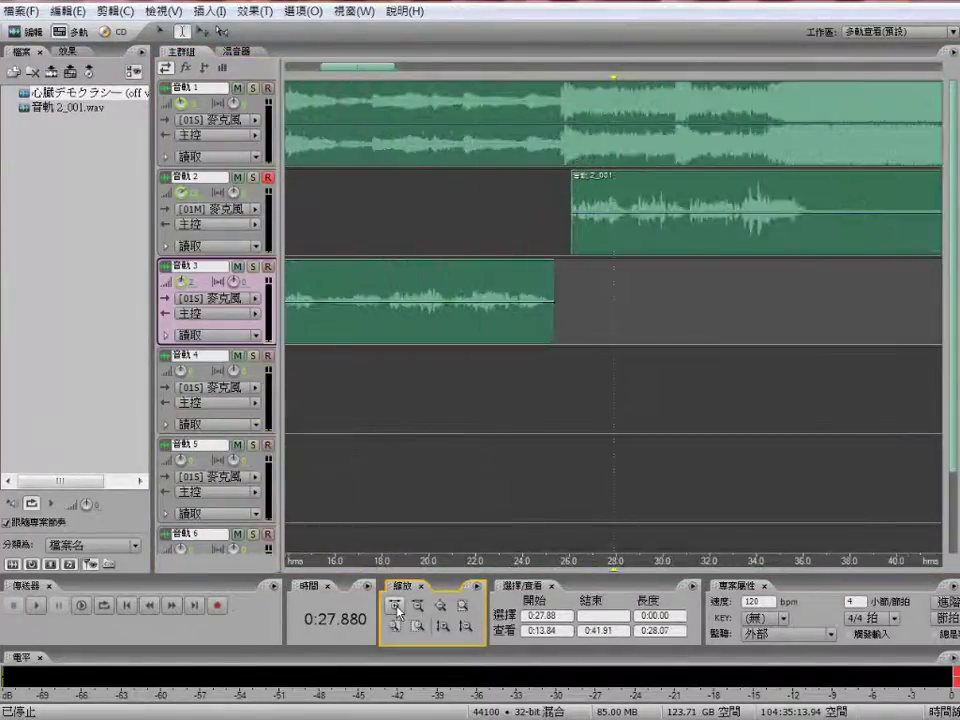
pyautogui.click(497, 370)
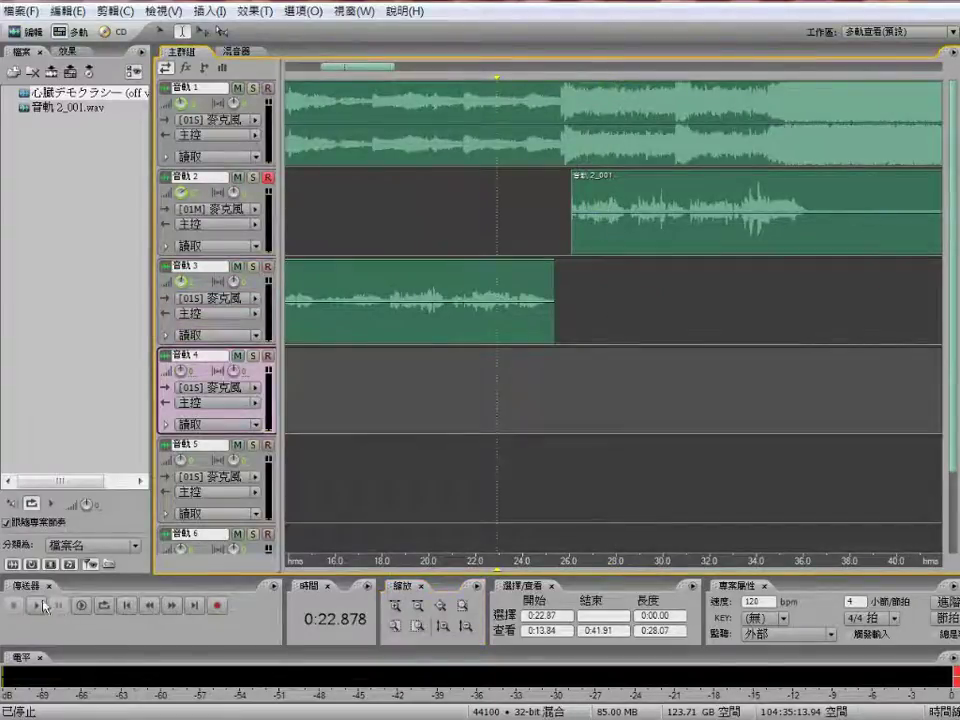
pyautogui.moveTo(515, 319); pyautogui.dragTo(553, 320)
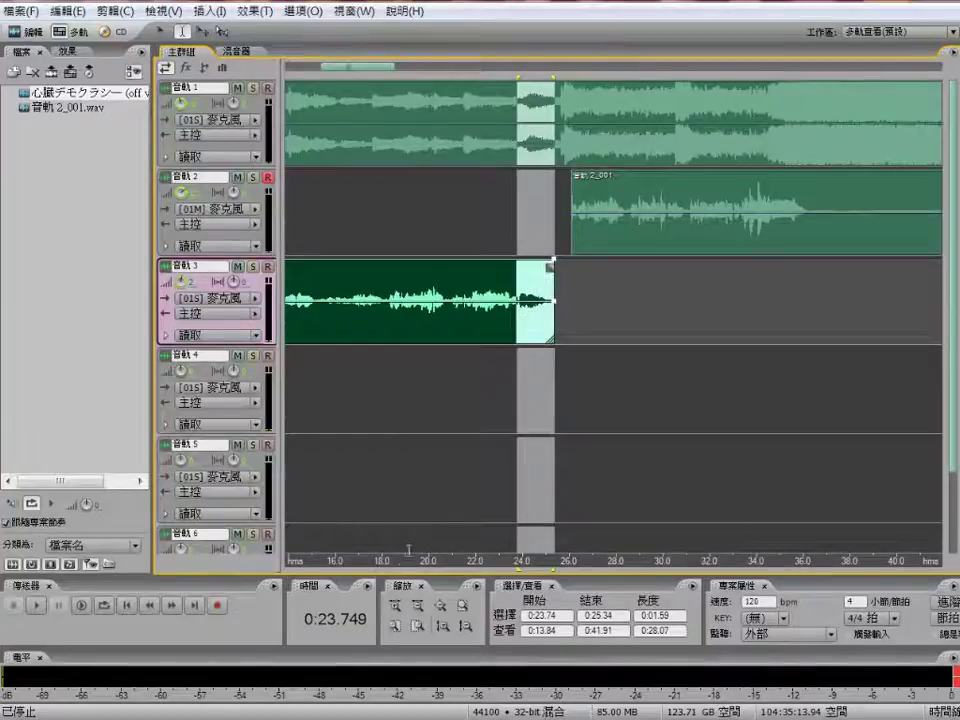
pyautogui.click(395, 605)
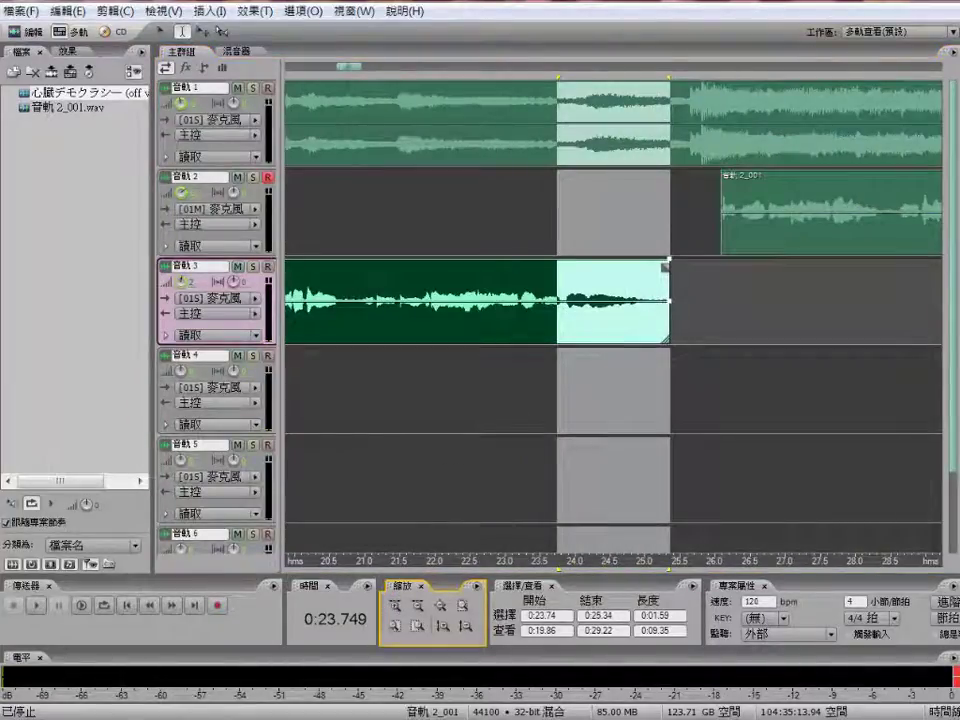
pyautogui.moveTo(557, 300); pyautogui.dragTo(564, 300)
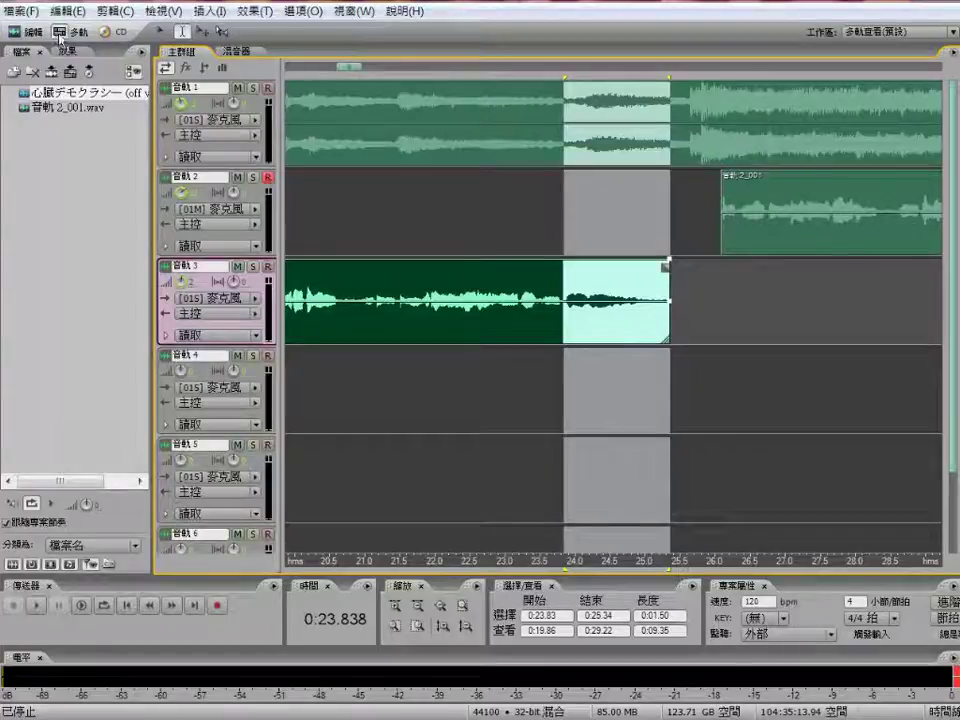
# Step: Open the selected phrase in the waveform editing view, list the effects, and compare them with those available in the multitrack view
pyautogui.click(28, 32)
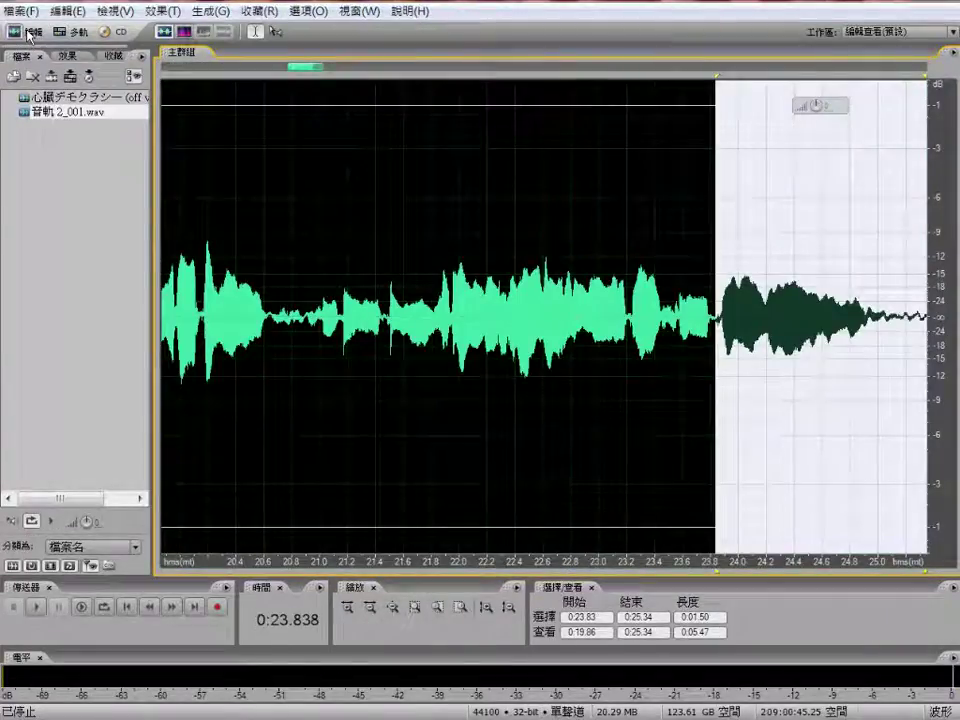
pyautogui.click(70, 56)
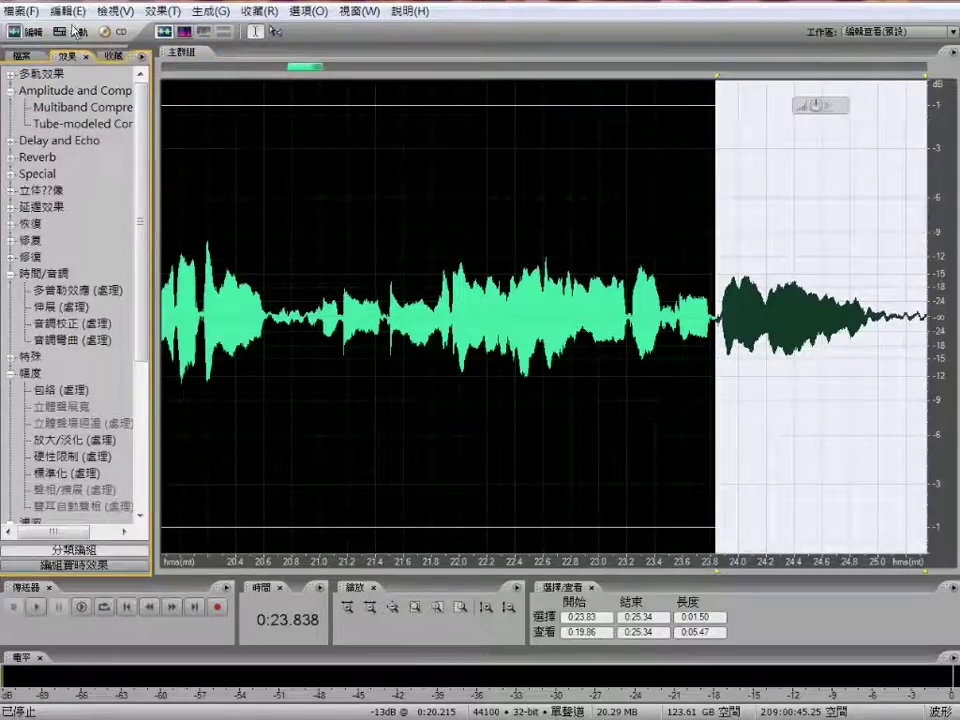
pyautogui.click(68, 32)
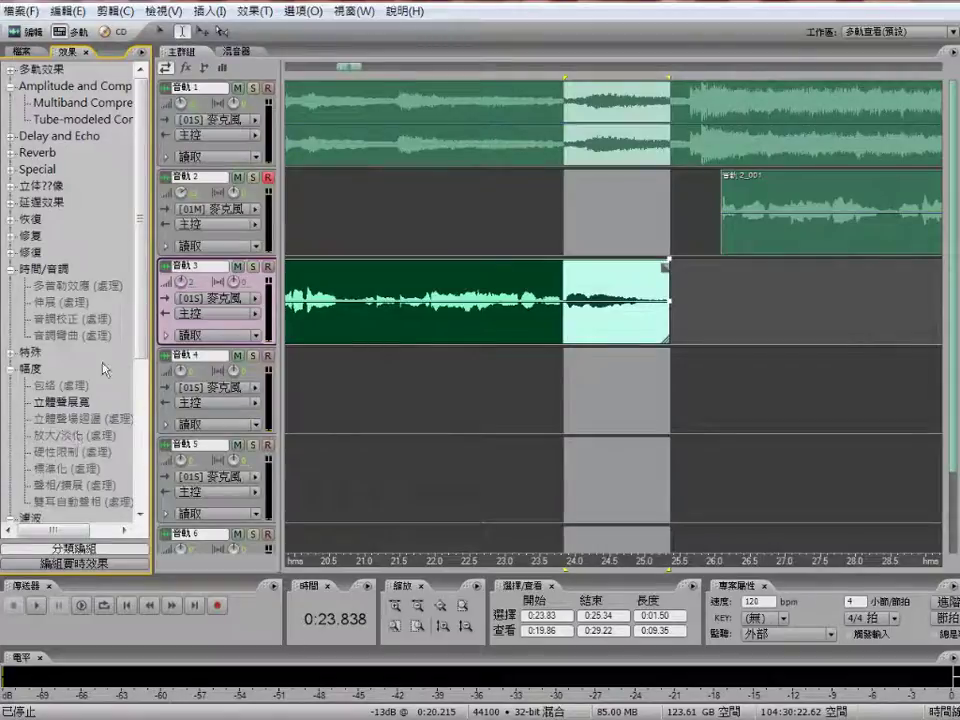
pyautogui.scroll(-5, 120, 440)
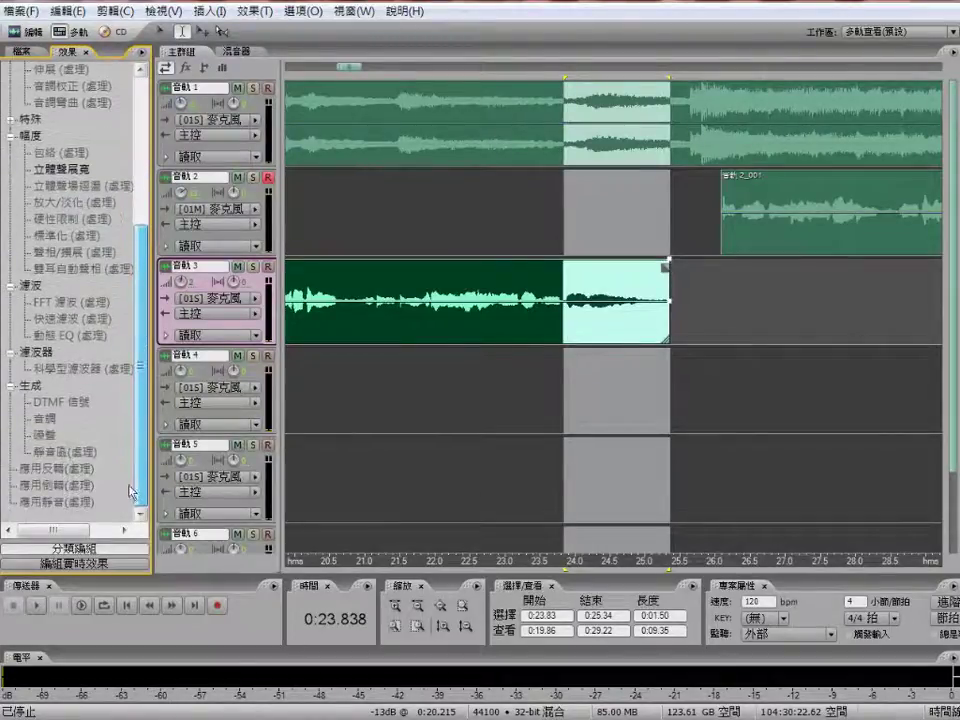
# Step: Return to the waveform editing view, examine the 放大/淡化 (Amplify/Fade) effect's settings and presets, and close it without applying
pyautogui.click(14, 32)
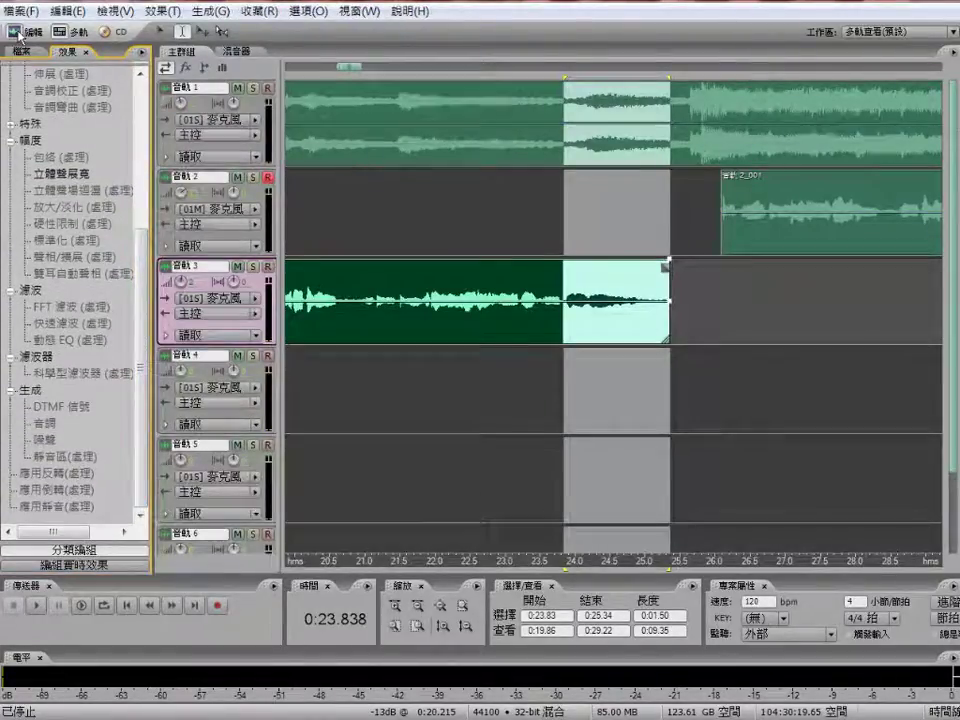
pyautogui.scroll(-3, 135, 300)
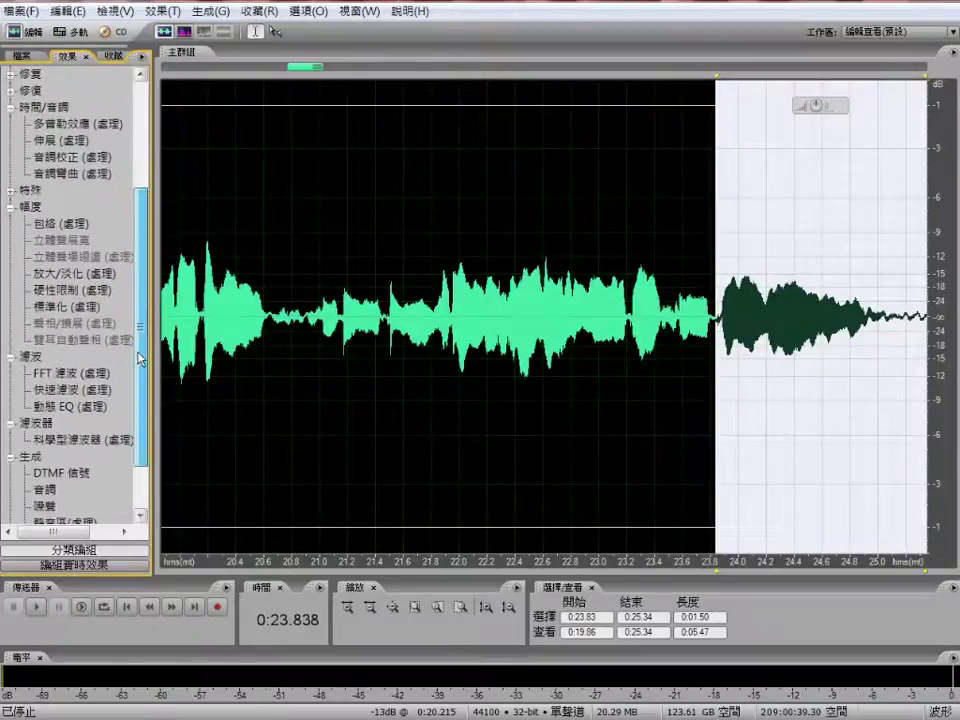
pyautogui.doubleClick(72, 274)
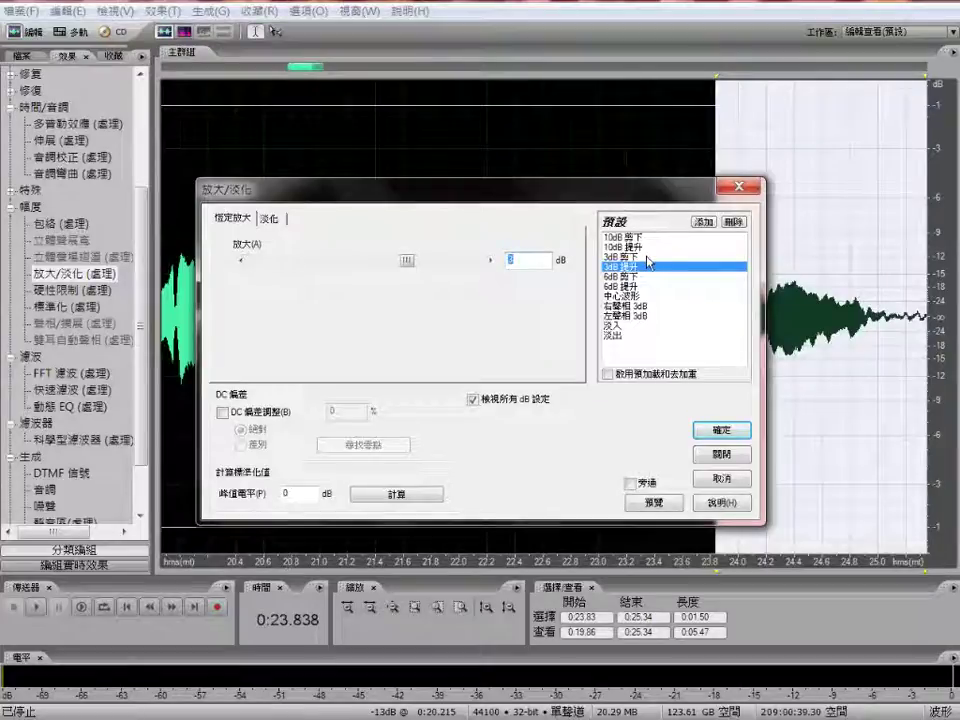
pyautogui.click(736, 186)
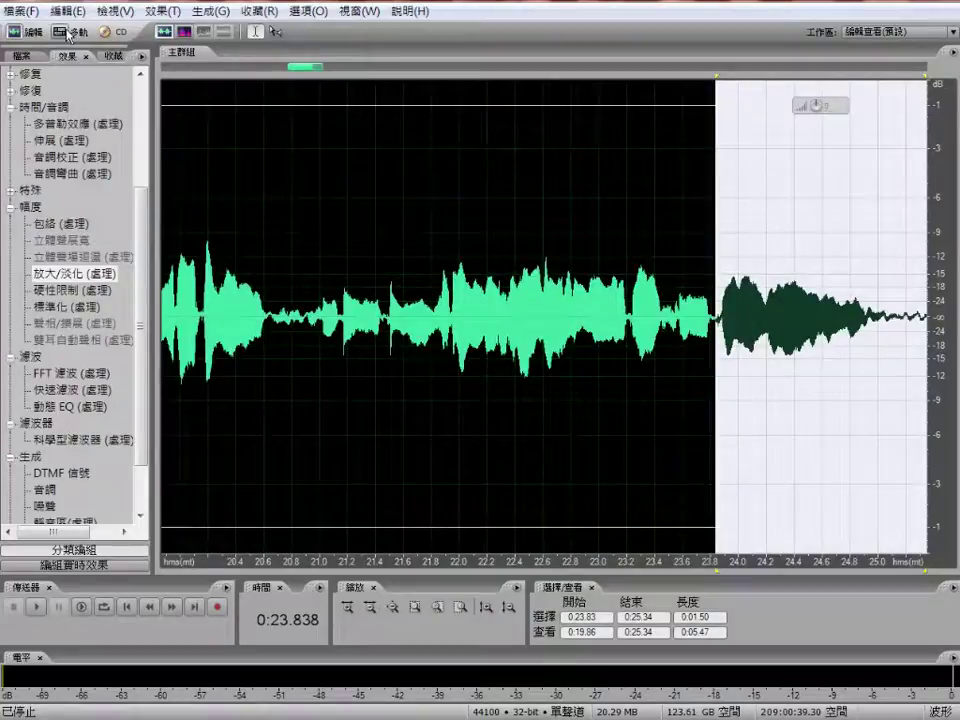
# Step: Return to the multitrack view and clear the phrase selection by placing the cursor on empty track 4 at about 0:23.38
pyautogui.click(68, 33)
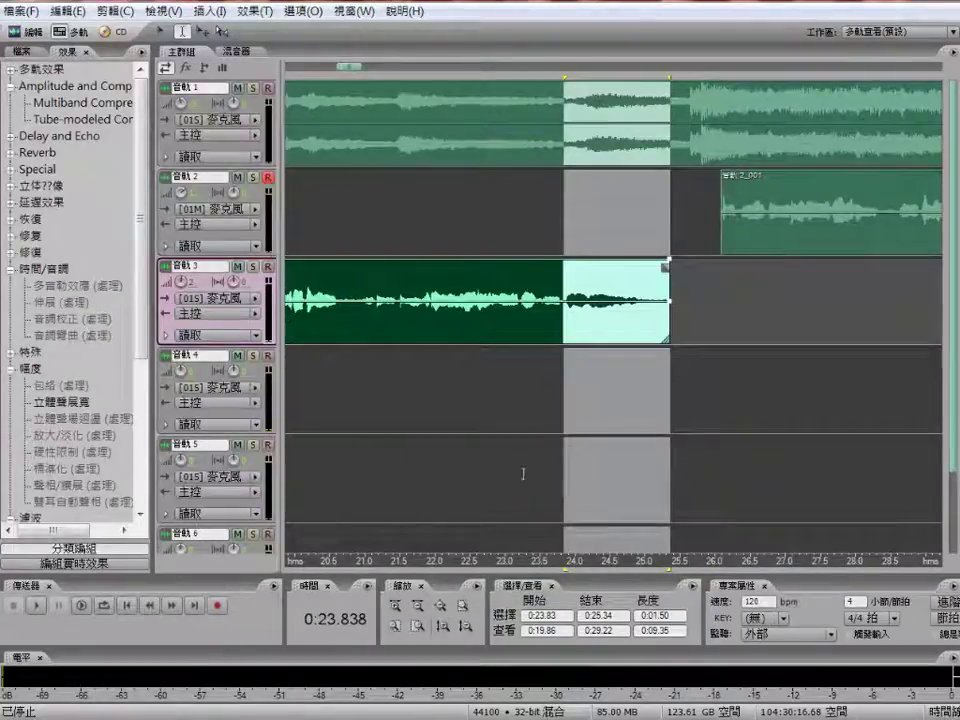
pyautogui.click(533, 388)
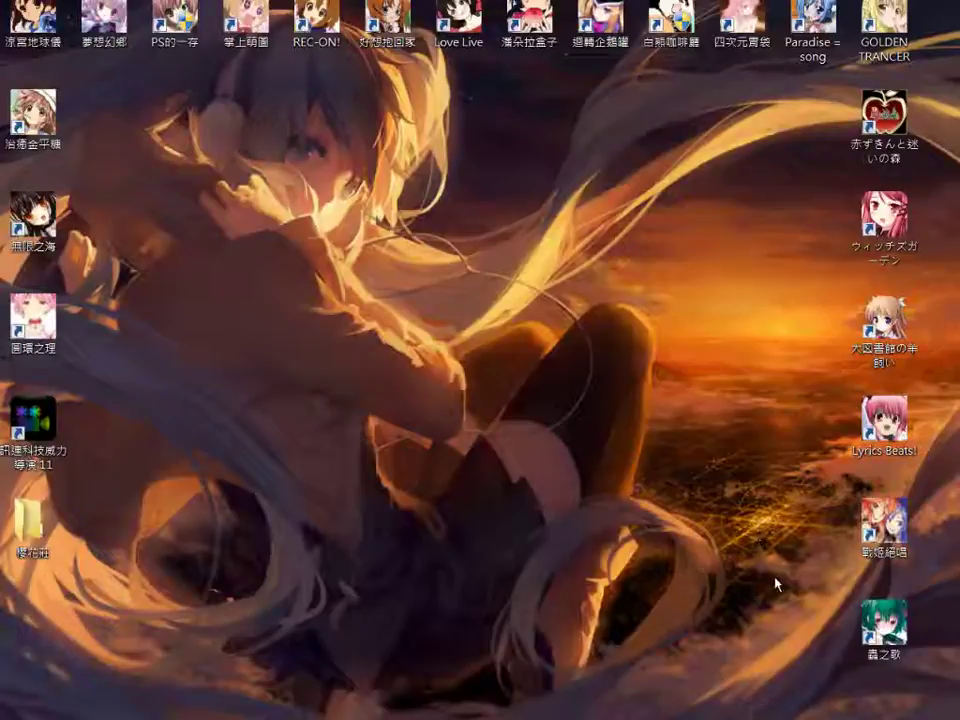
# Step: Switch to Windows Explorer and open the ses folder under C:\Program Files\Adobe\Adobe Audition 3.0, starting from the computer's drive list
pyautogui.doubleClick(886, 630)
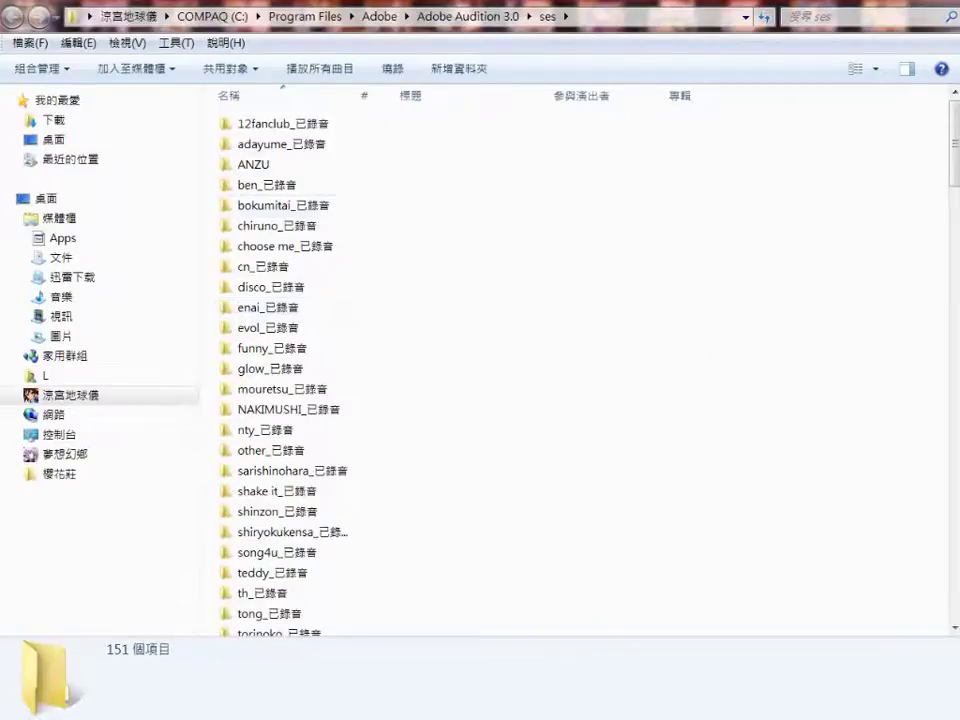
pyautogui.hotkey('alt', 'F4')
pyautogui.doubleClick(33, 22)
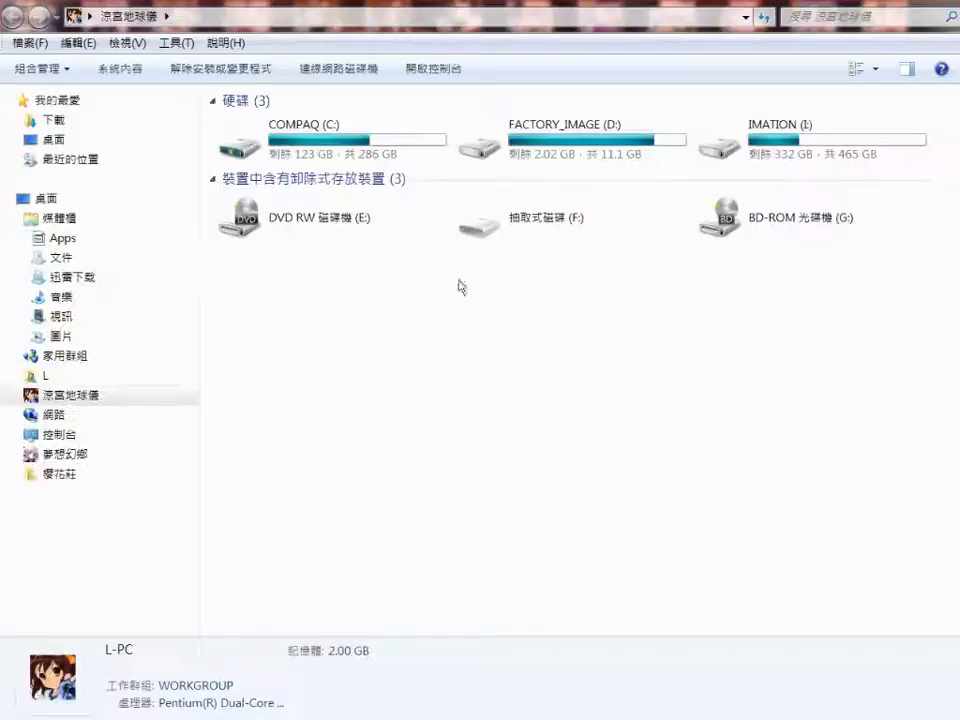
pyautogui.doubleClick(372, 136)
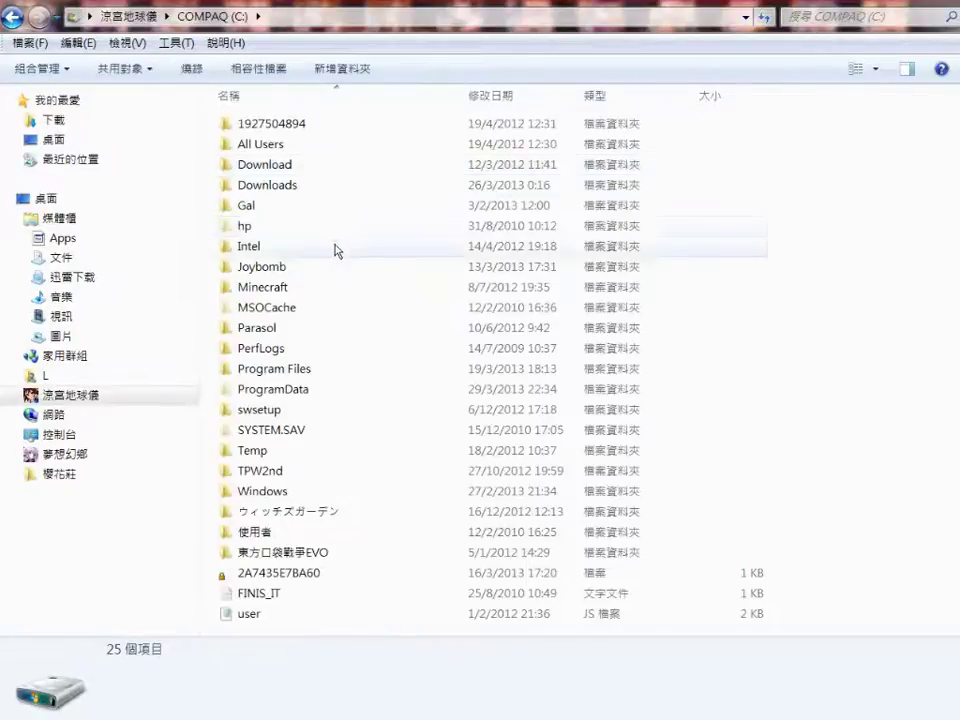
pyautogui.doubleClick(308, 373)
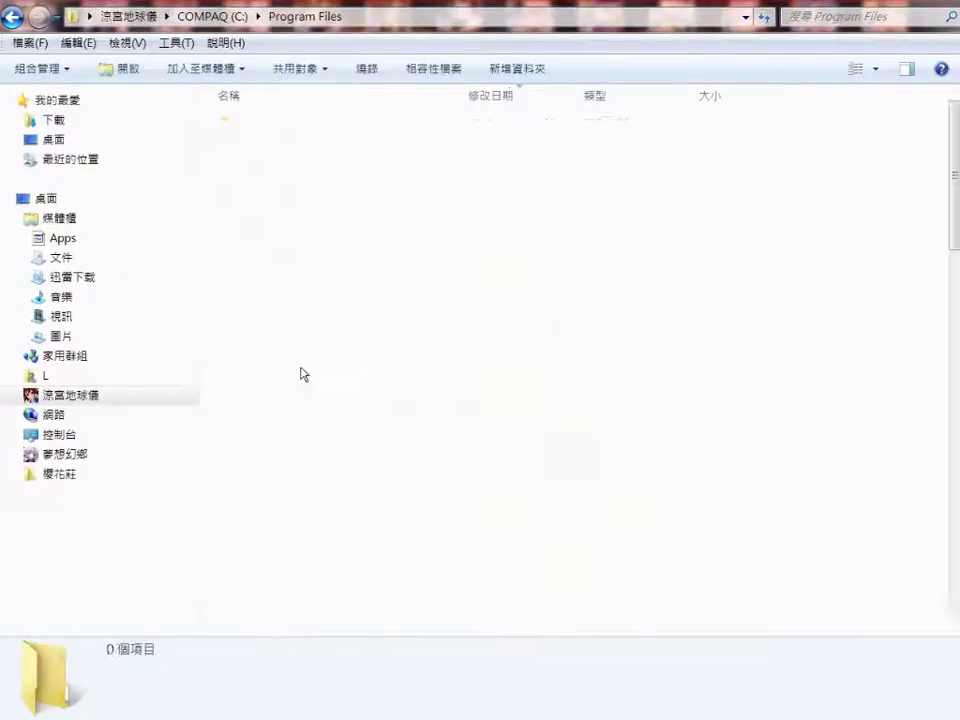
pyautogui.doubleClick(336, 187)
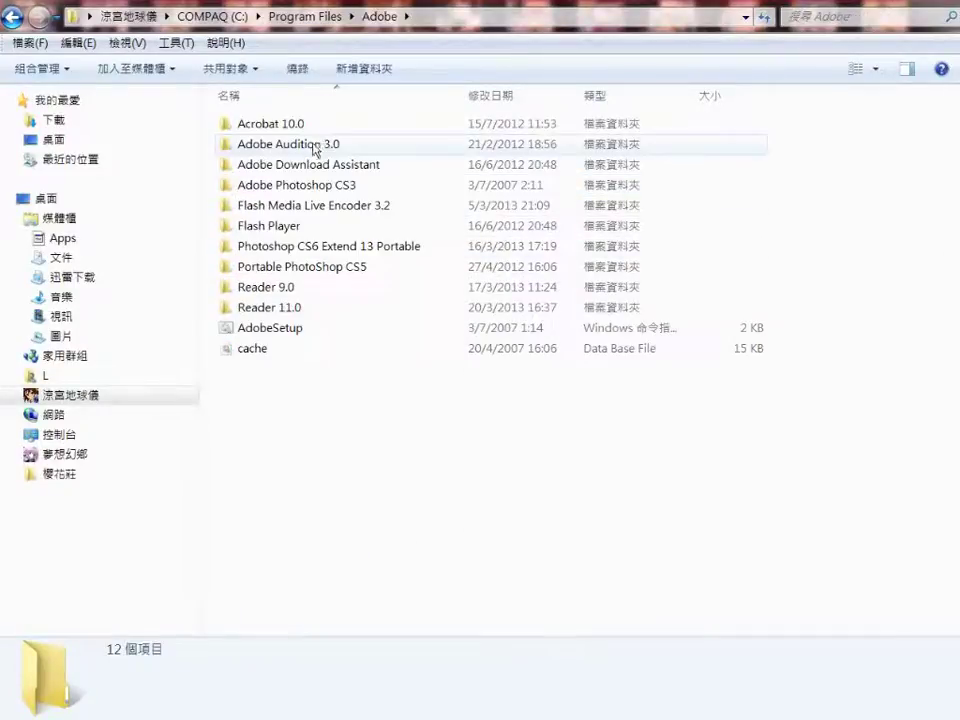
pyautogui.doubleClick(310, 150)
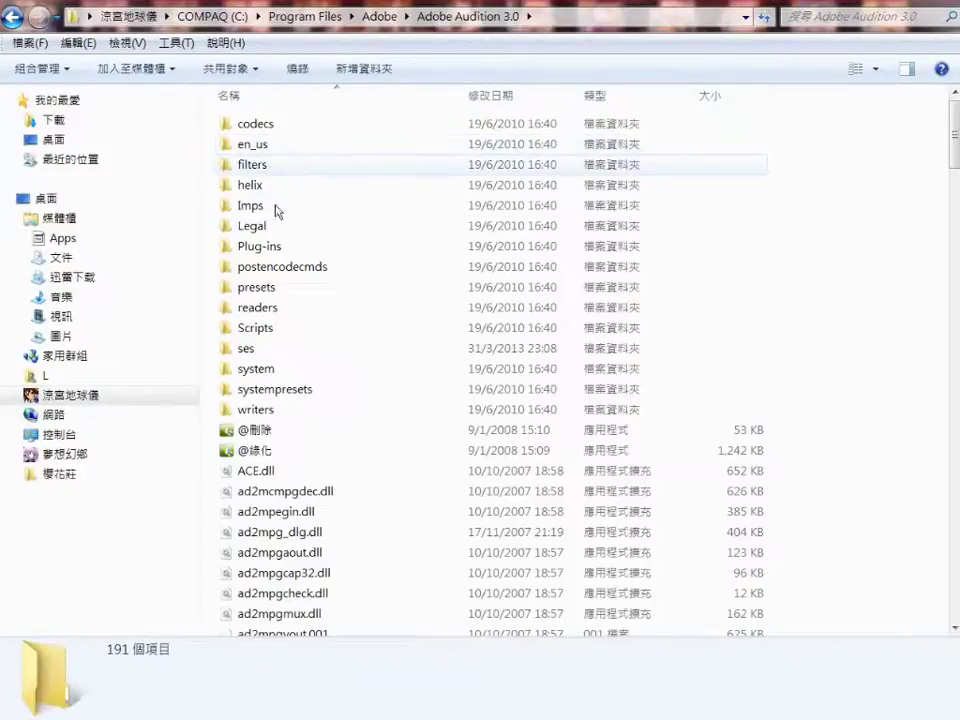
pyautogui.doubleClick(249, 352)
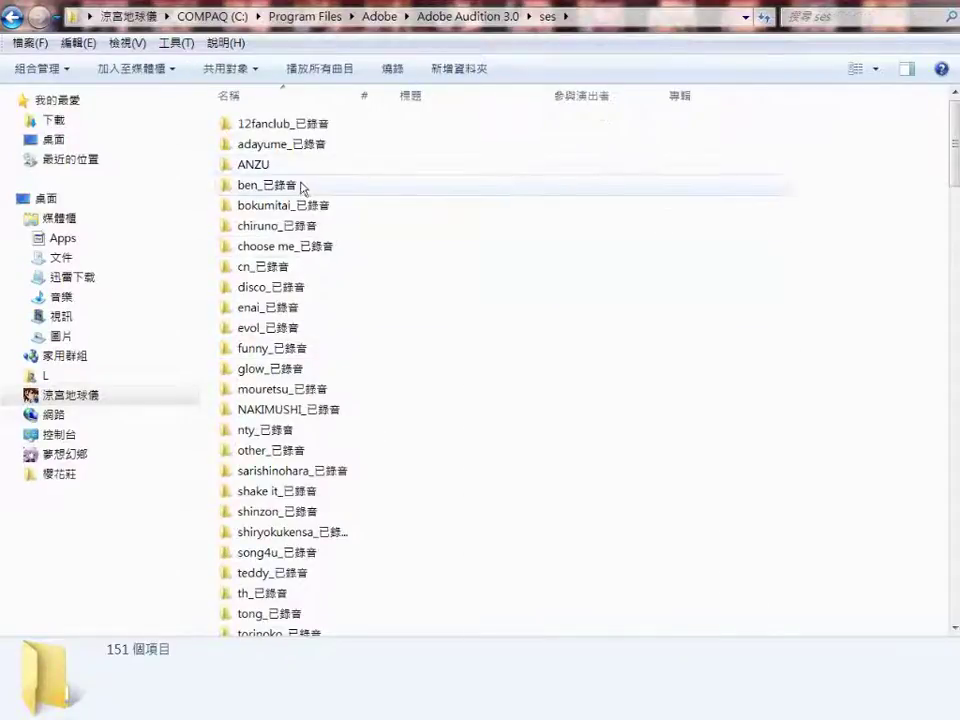
# Step: Look through the recording folders in the ses folder, including ben_已錄音
pyautogui.click(294, 188)
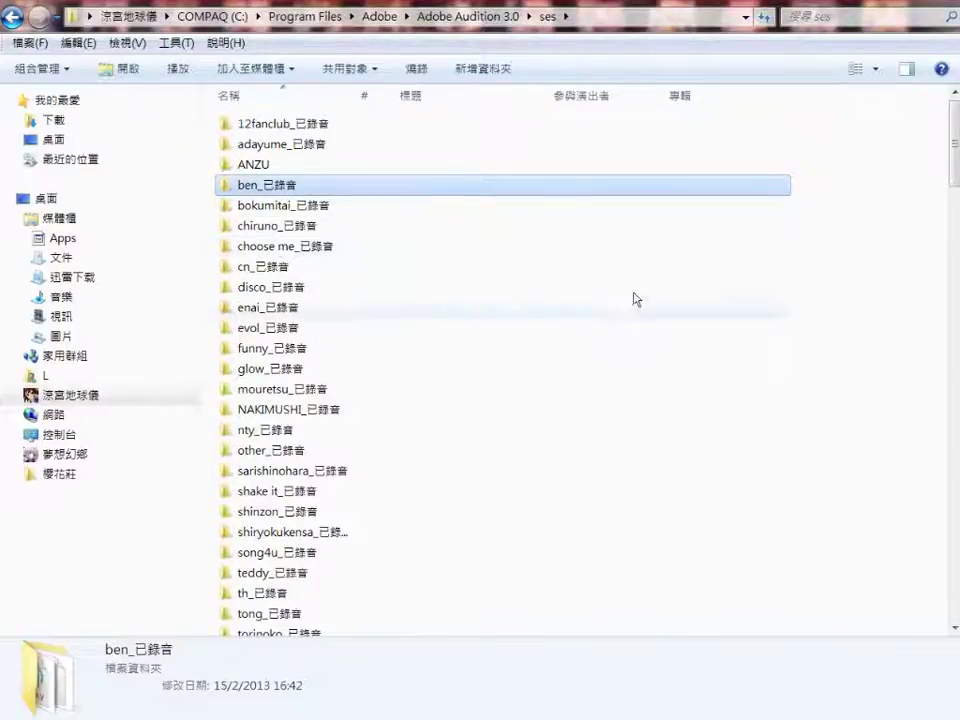
pyautogui.click(864, 336)
pyautogui.doubleClick(250, 185)
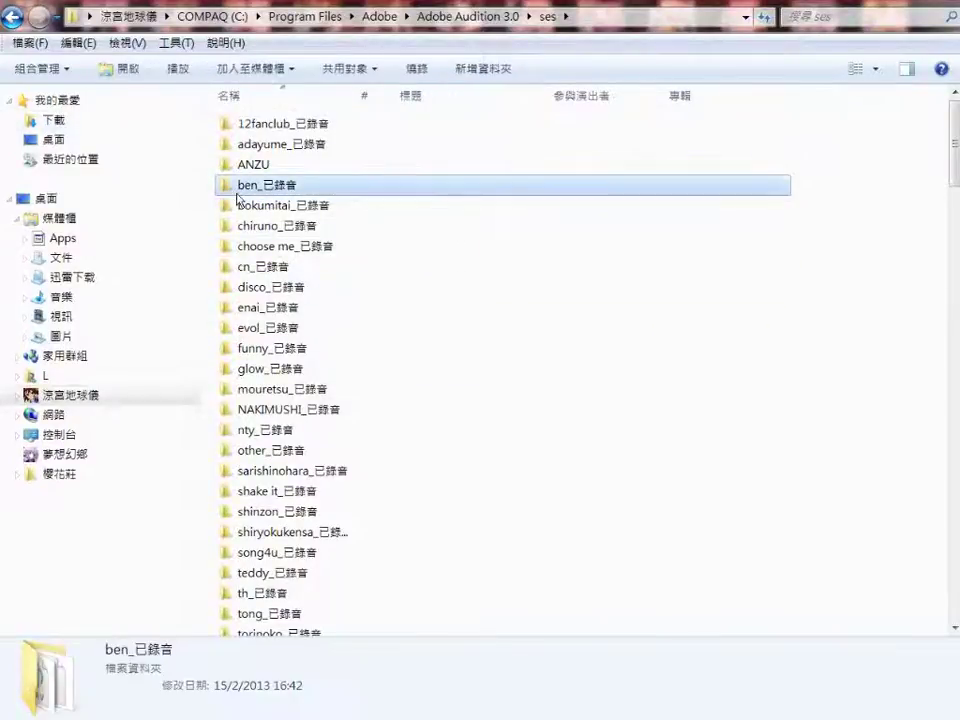
pyautogui.scroll(-8, 345, 228)
pyautogui.scroll(-20, 348, 225)
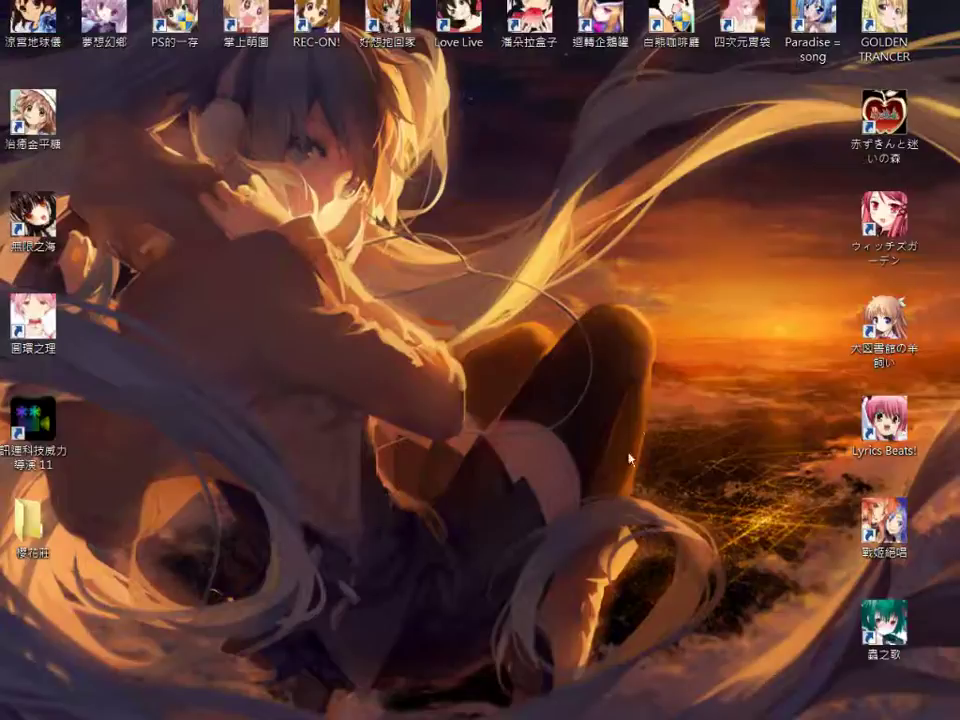
# Step: Switch back to Adobe Audition and show the list of files used in the session
pyautogui.hotkey('alt', 'Tab')
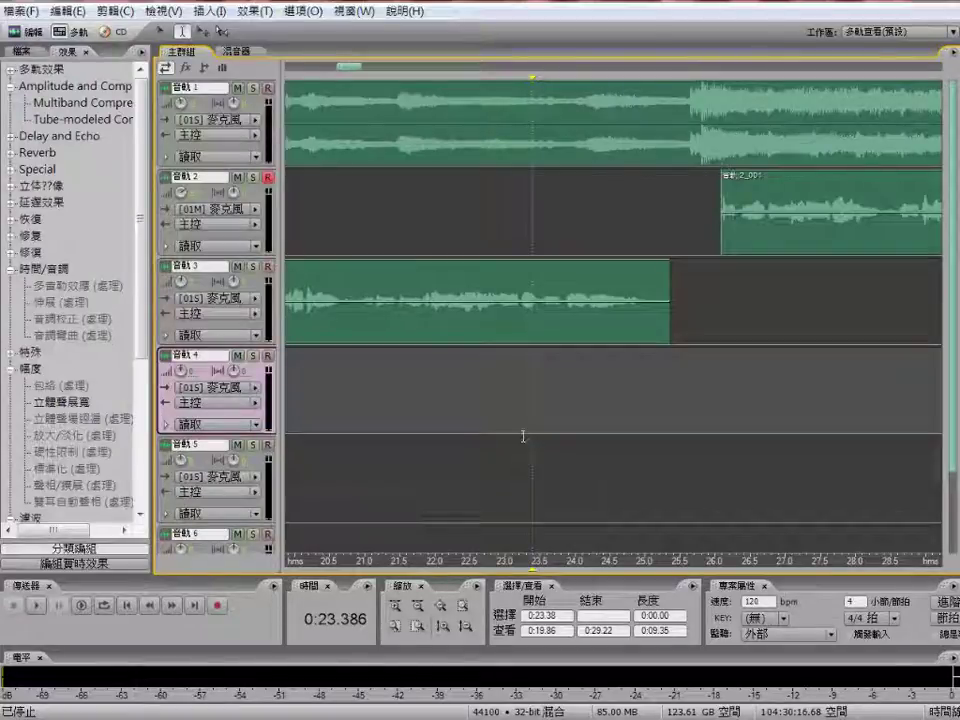
pyautogui.click(24, 50)
pyautogui.click(512, 403)
pyautogui.click(559, 403)
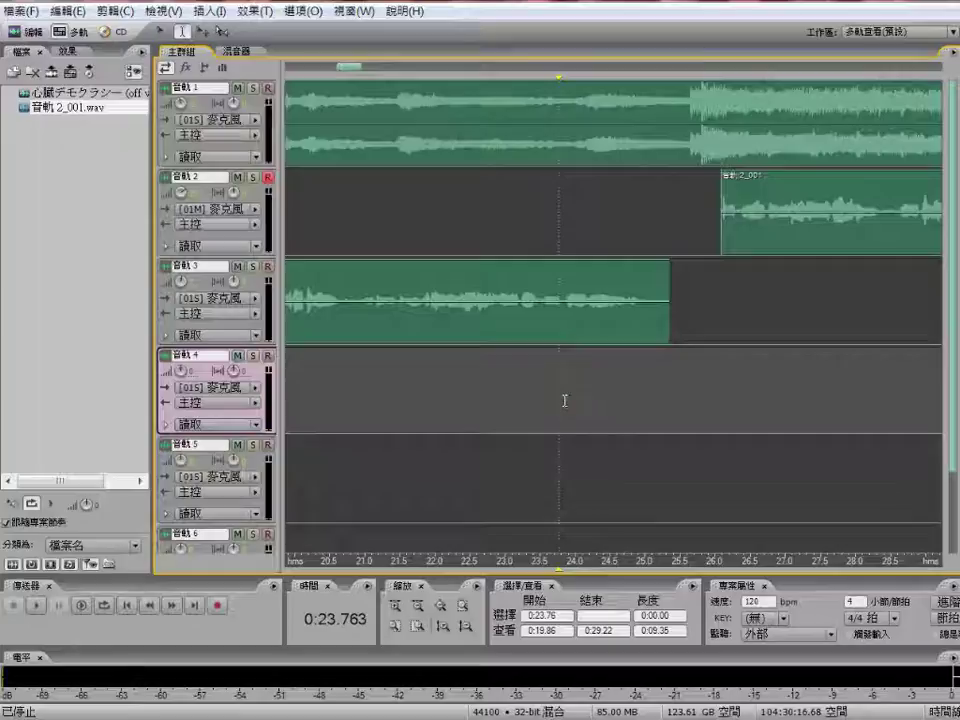
pyautogui.click(574, 392)
pyautogui.click(571, 392)
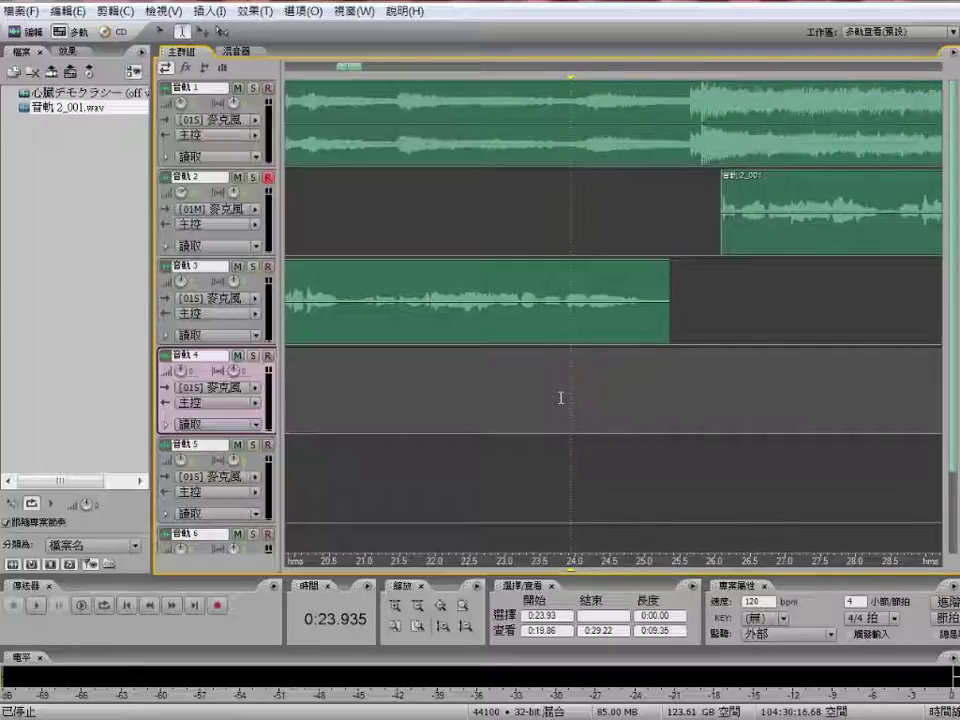
pyautogui.click(567, 318)
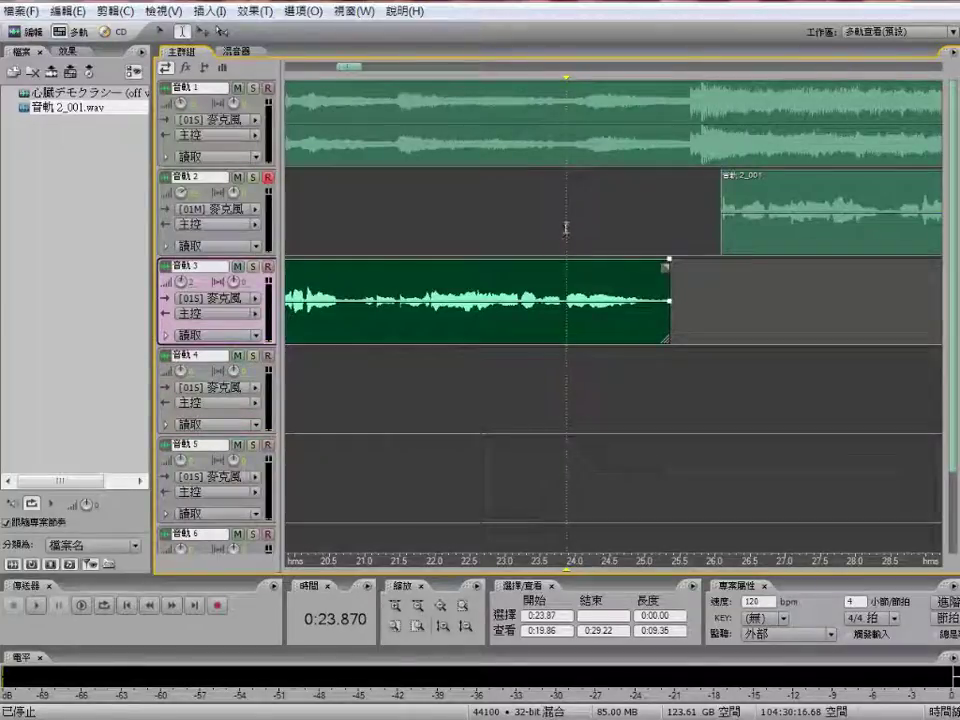
pyautogui.click(565, 227)
pyautogui.click(565, 232)
pyautogui.click(563, 231)
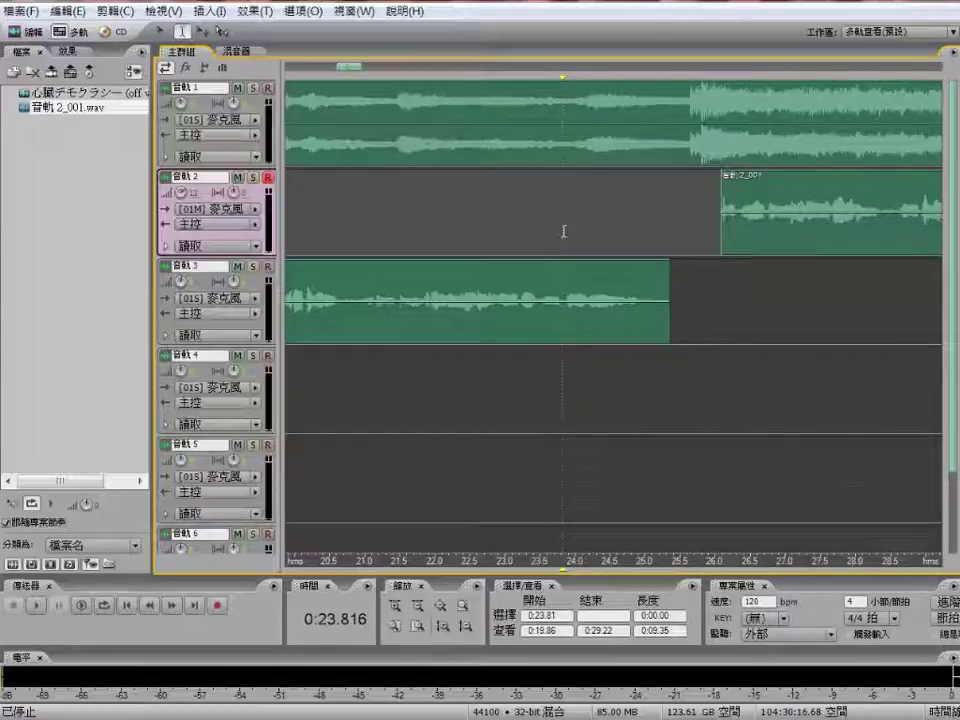